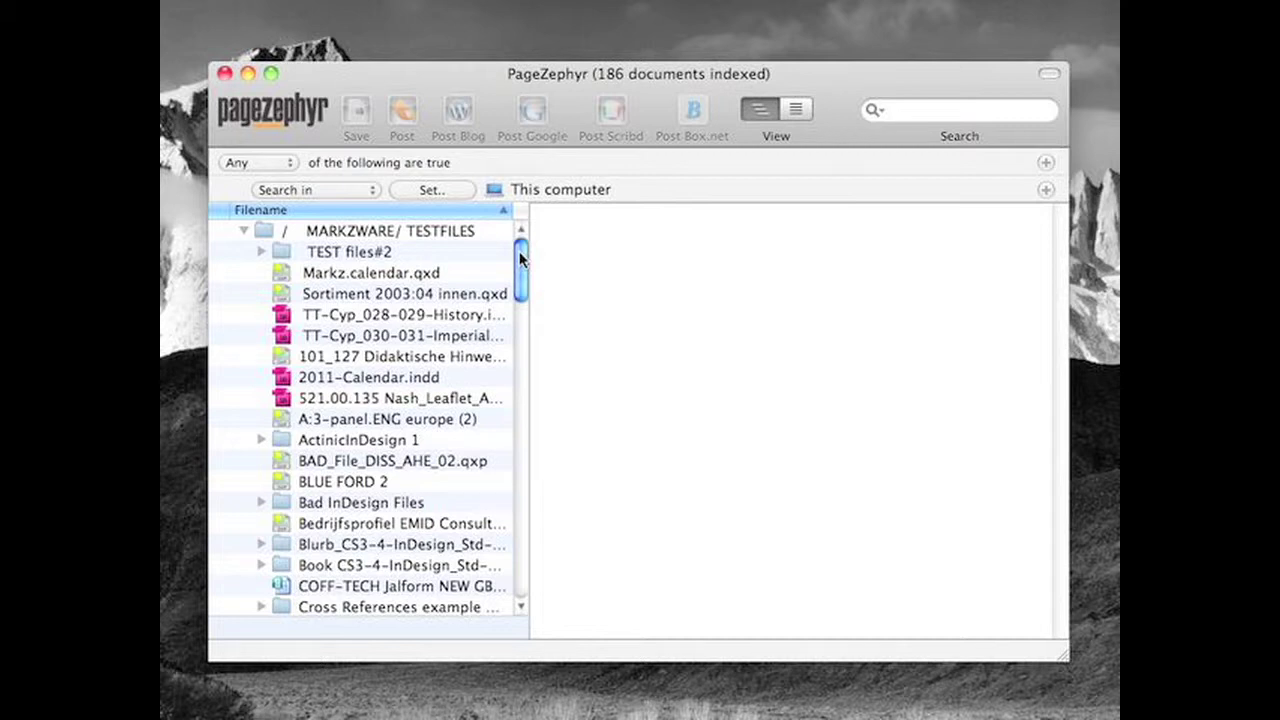
Scroll the file list to collapse the MARKZWARE/TESTFILES folder to a single row.
left_click_drag(519, 258, 519, 414)
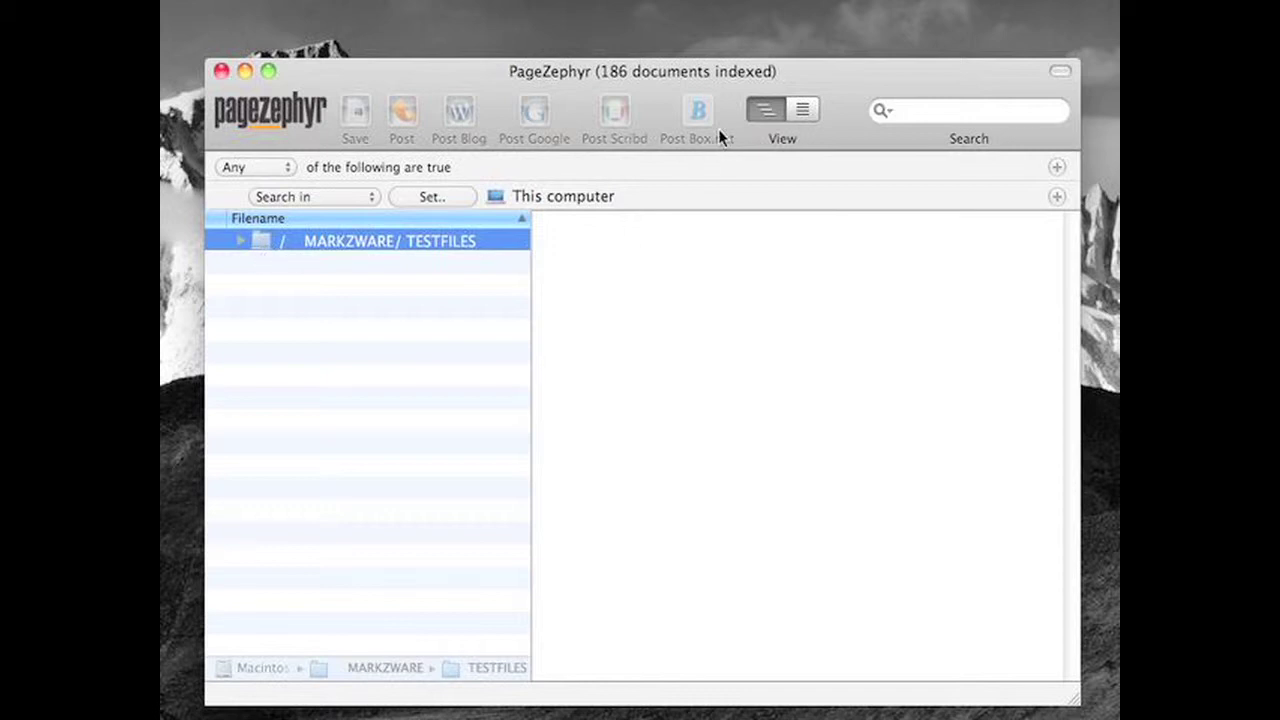
Search the indexed documents for 'Francais'.
left_click(928, 117)
type("F")
key("BackSpace")
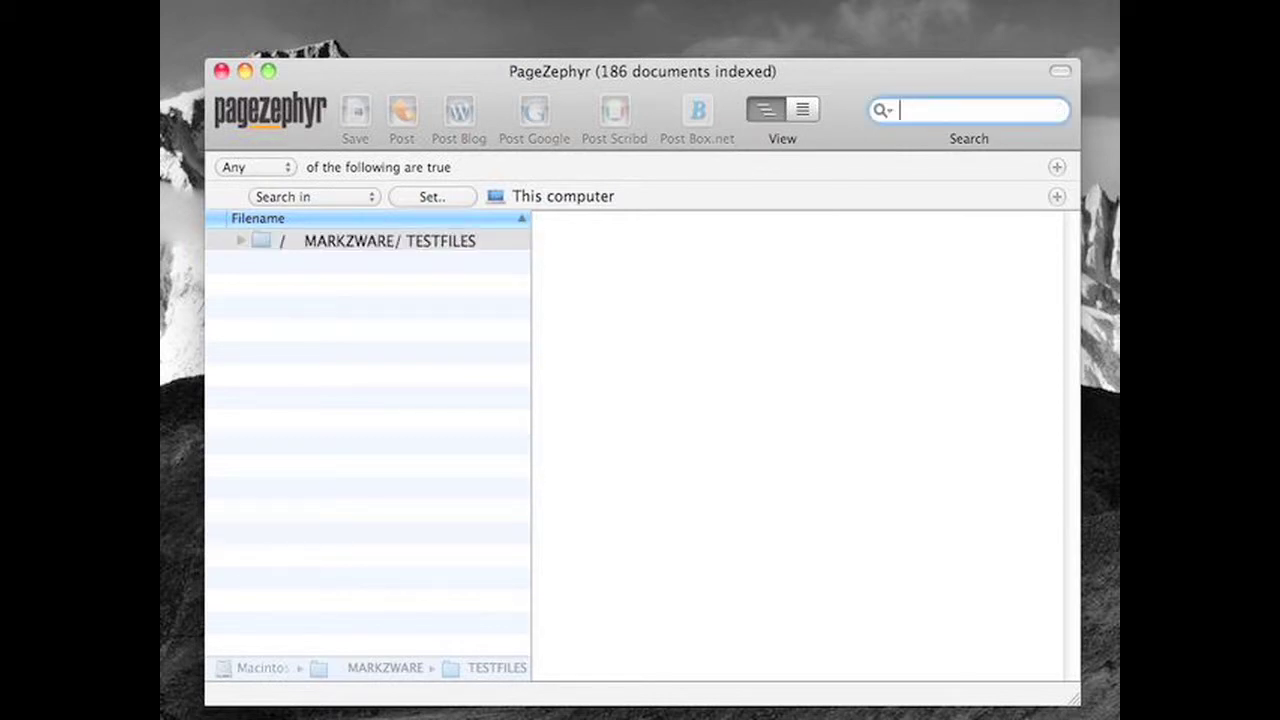
type("Francais")
key("super+a")
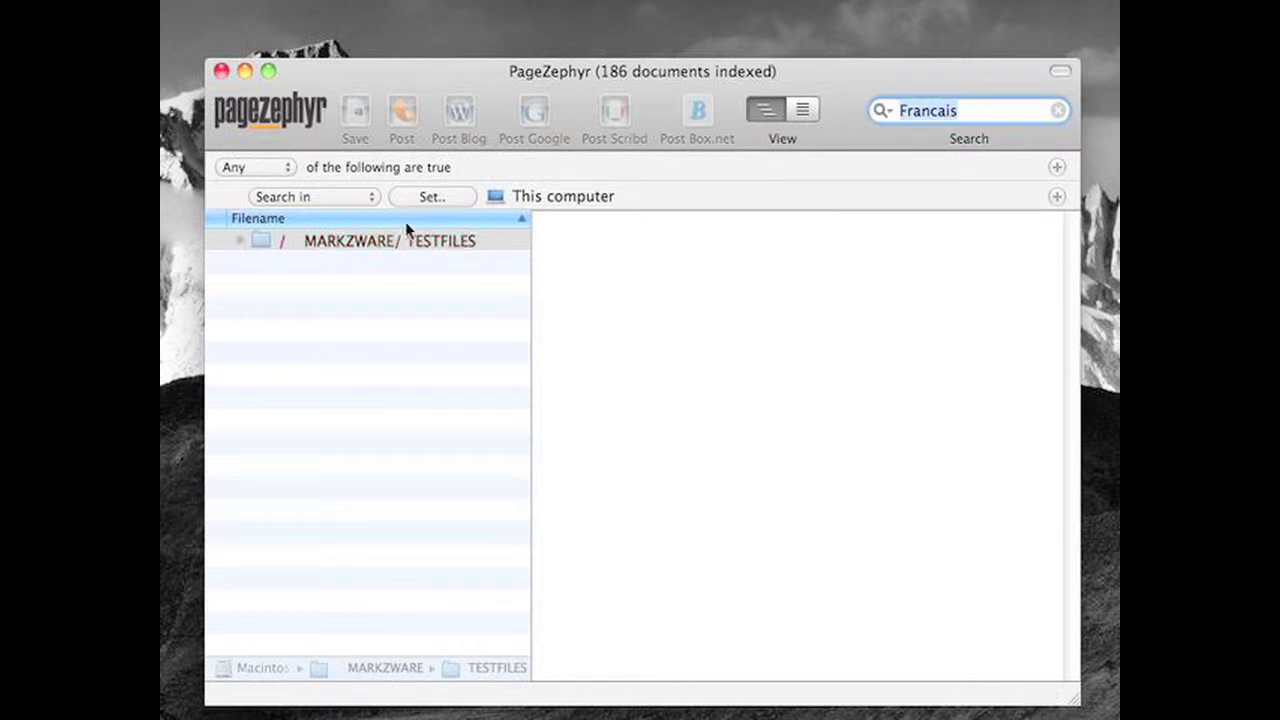
Expand the matching folder and preview FlightCheck-Francais-text.indd's French text.
left_click(240, 241)
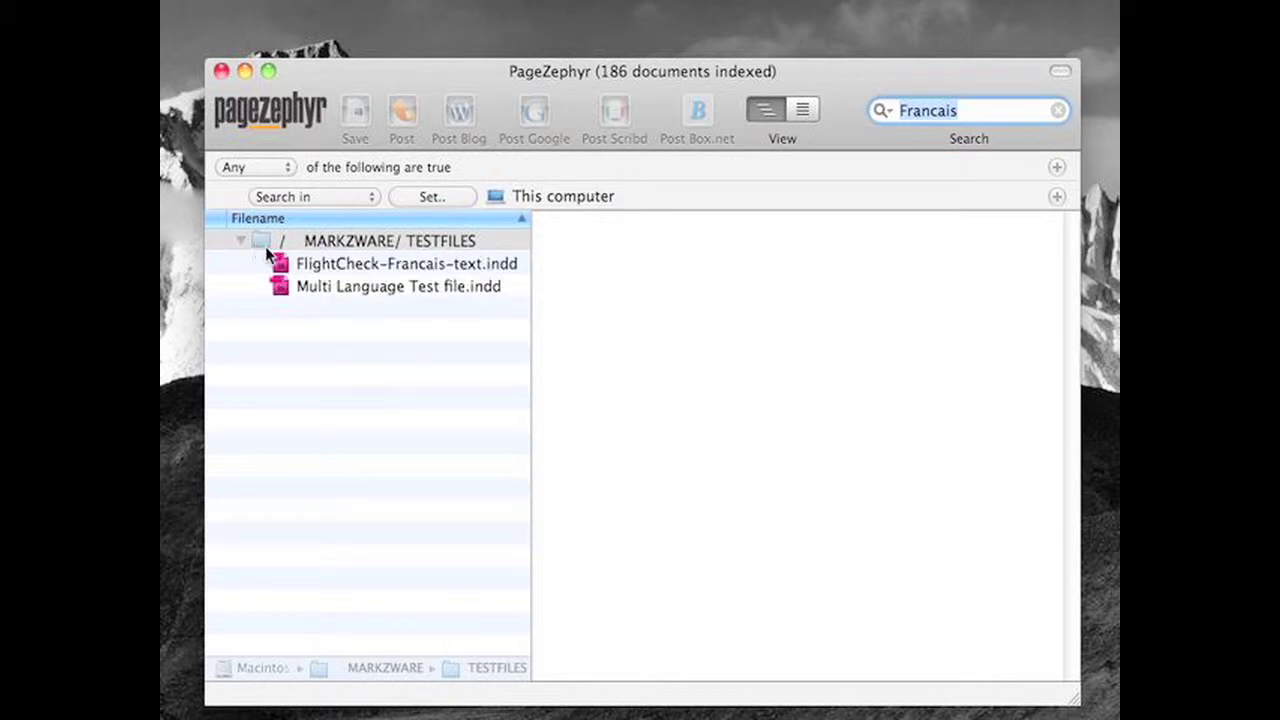
left_click(328, 264)
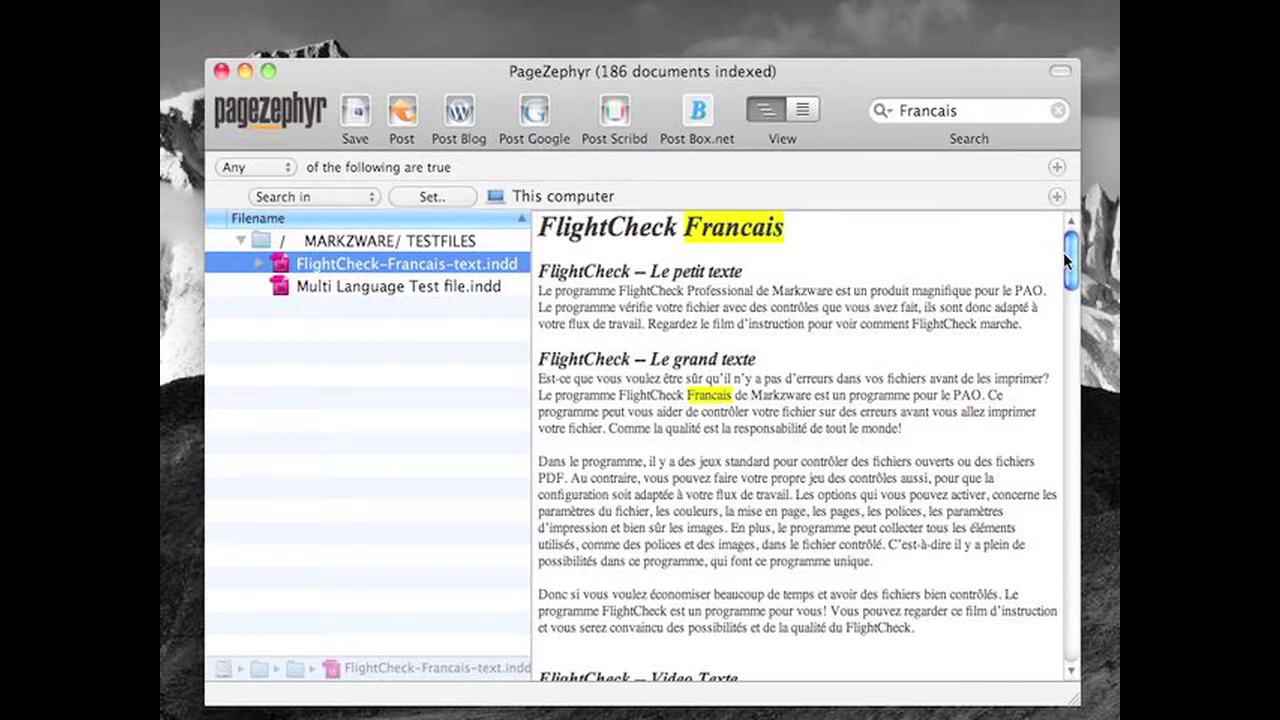
mouse_move(1070, 255)
left_mouse_down()
mouse_move(1040, 675)
mouse_move(1063, 137)
left_mouse_up()
left_click(924, 114)
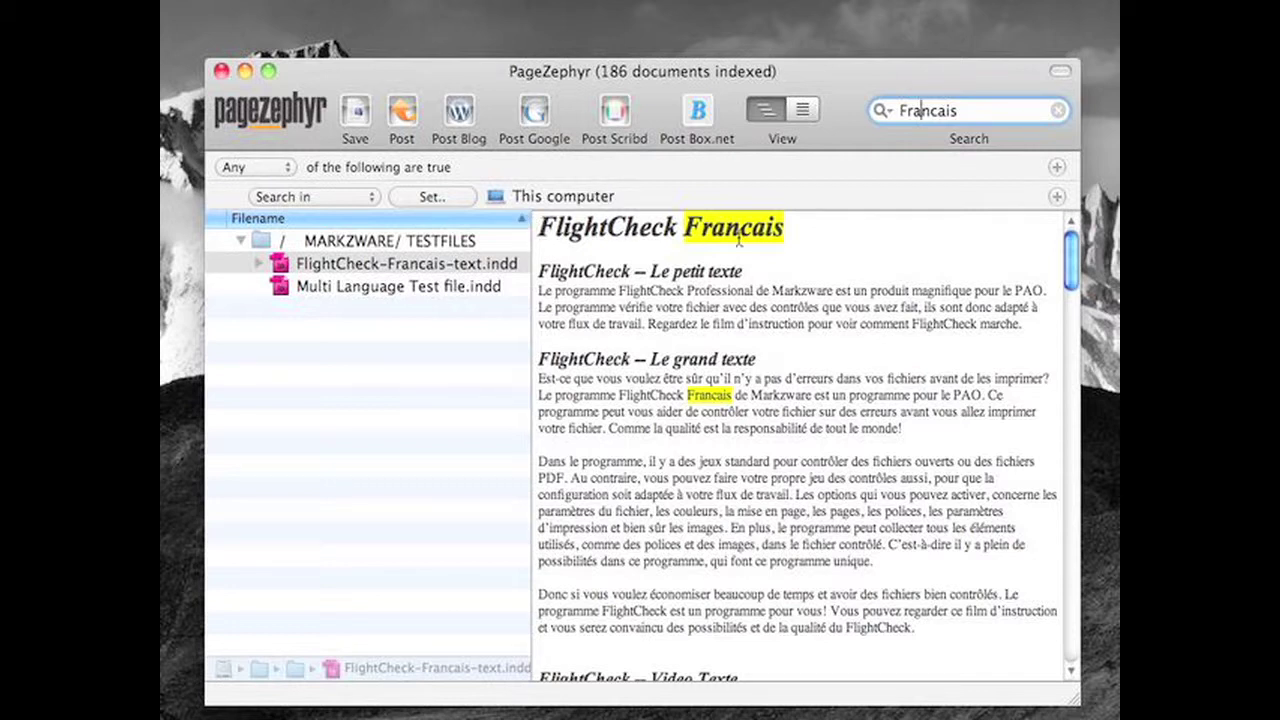
Add a new last line reading 'FlightCheck Francais' to the previewed text.
left_click(793, 230)
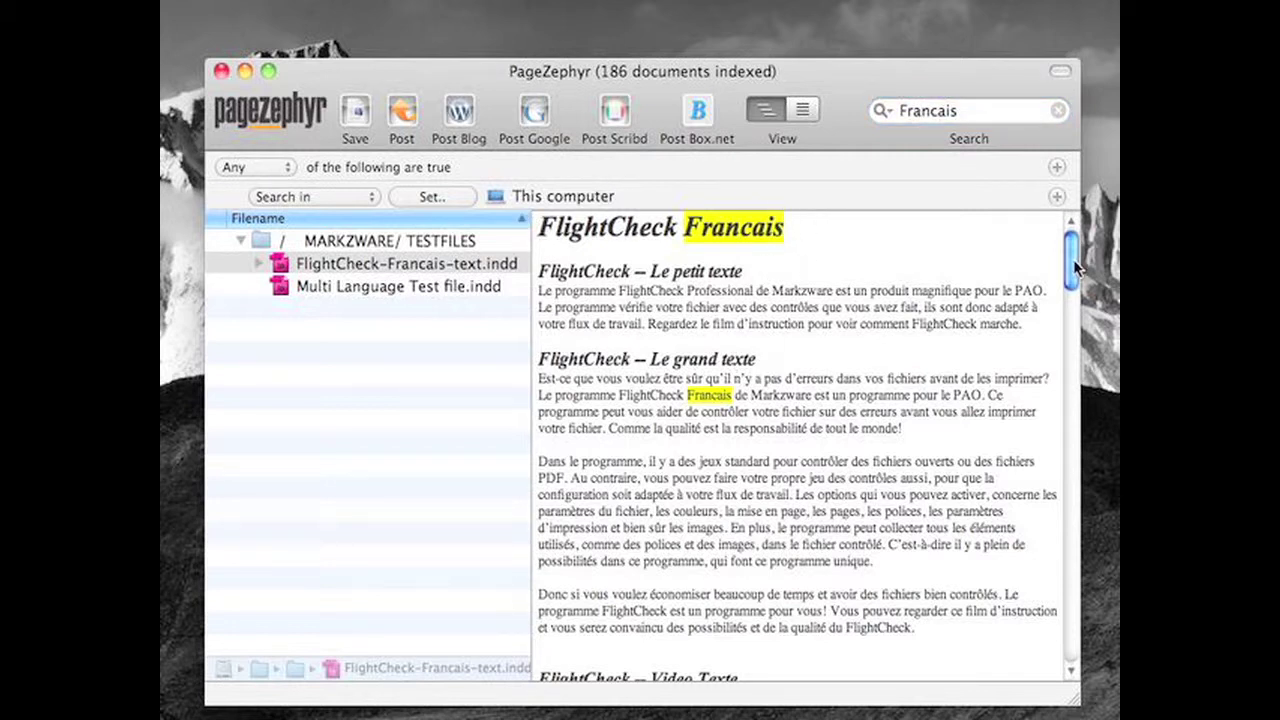
double_click(925, 110)
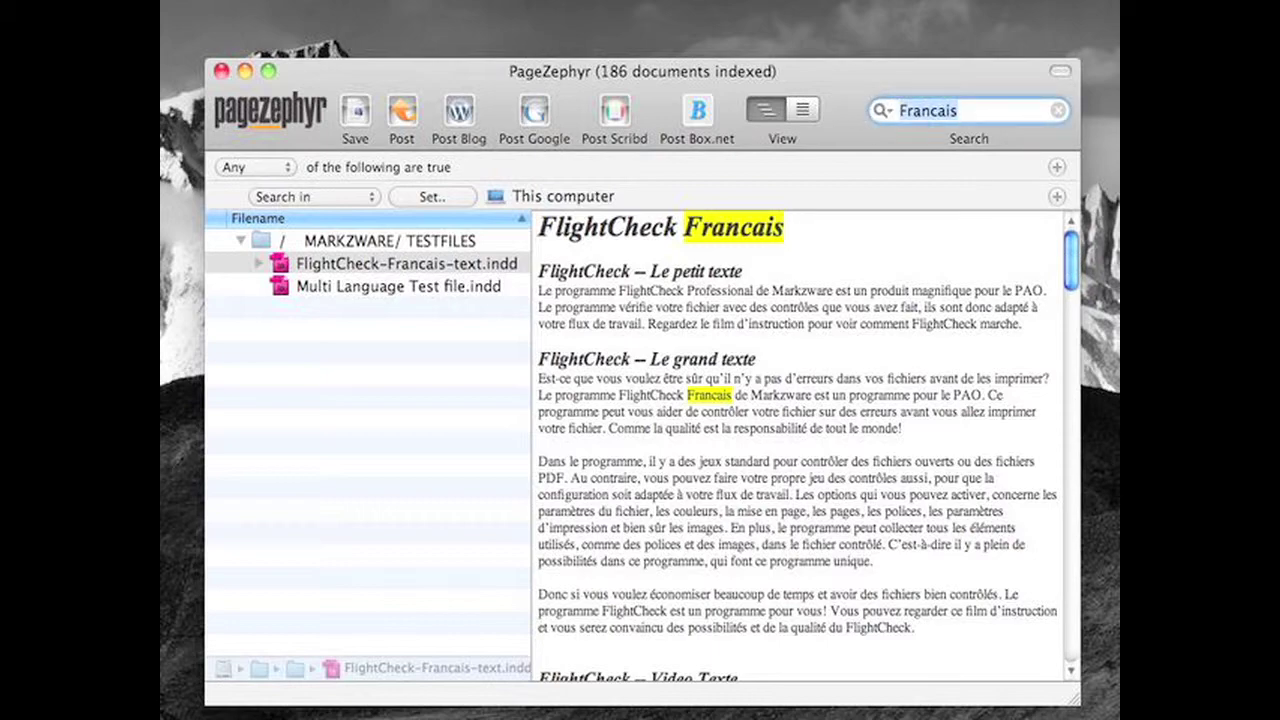
left_click_drag(1071, 250, 1072, 638)
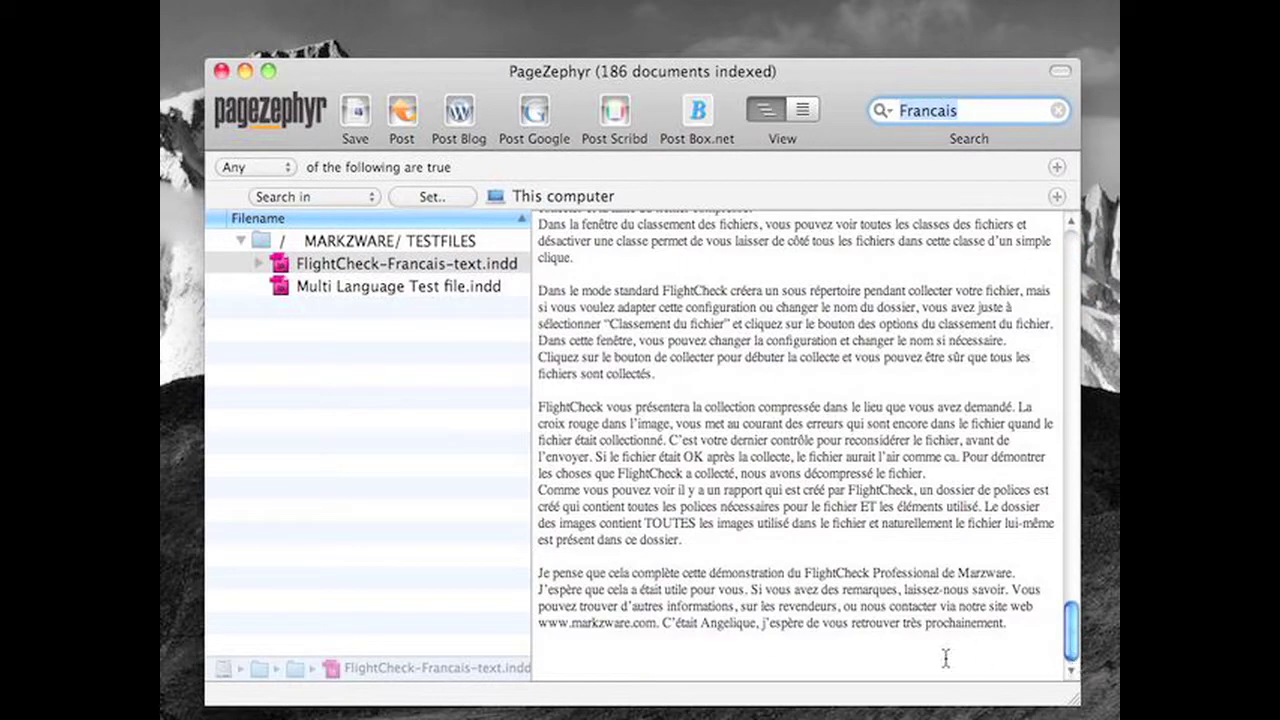
left_click(931, 657)
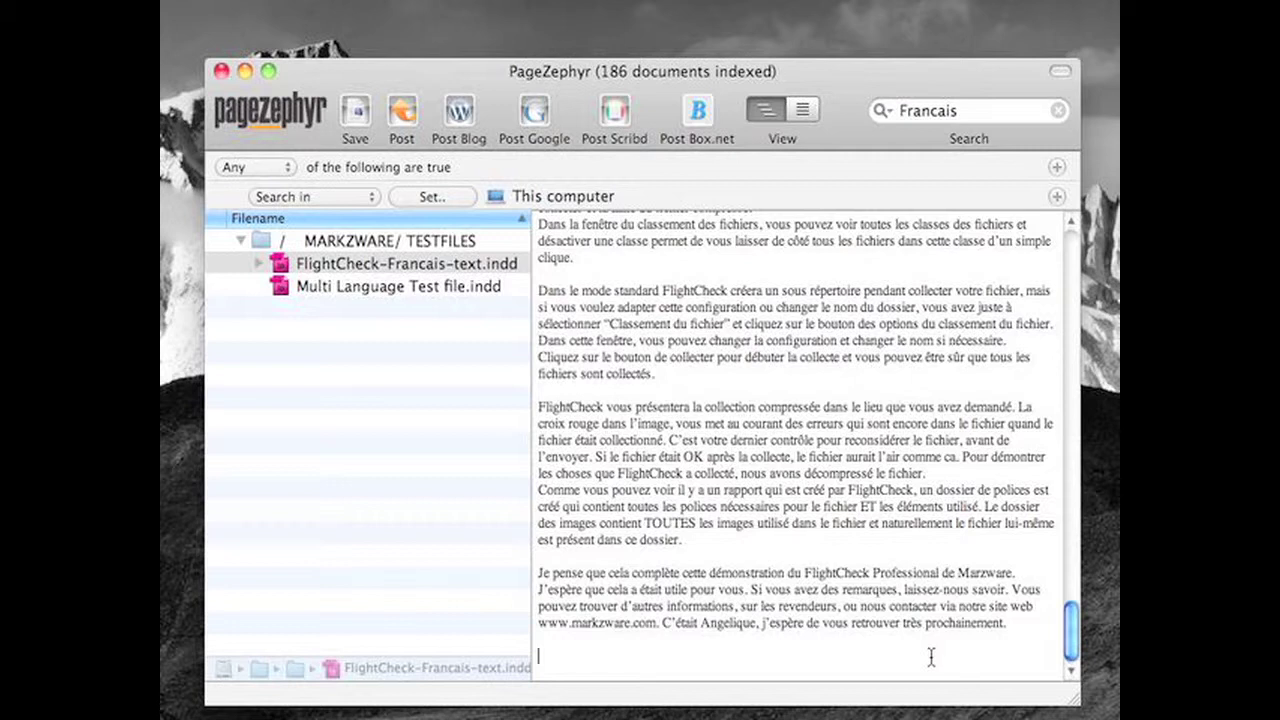
type("Flig")
type("htCheck in ")
type("Francais")
double_click(617, 657)
key("BackSpace")
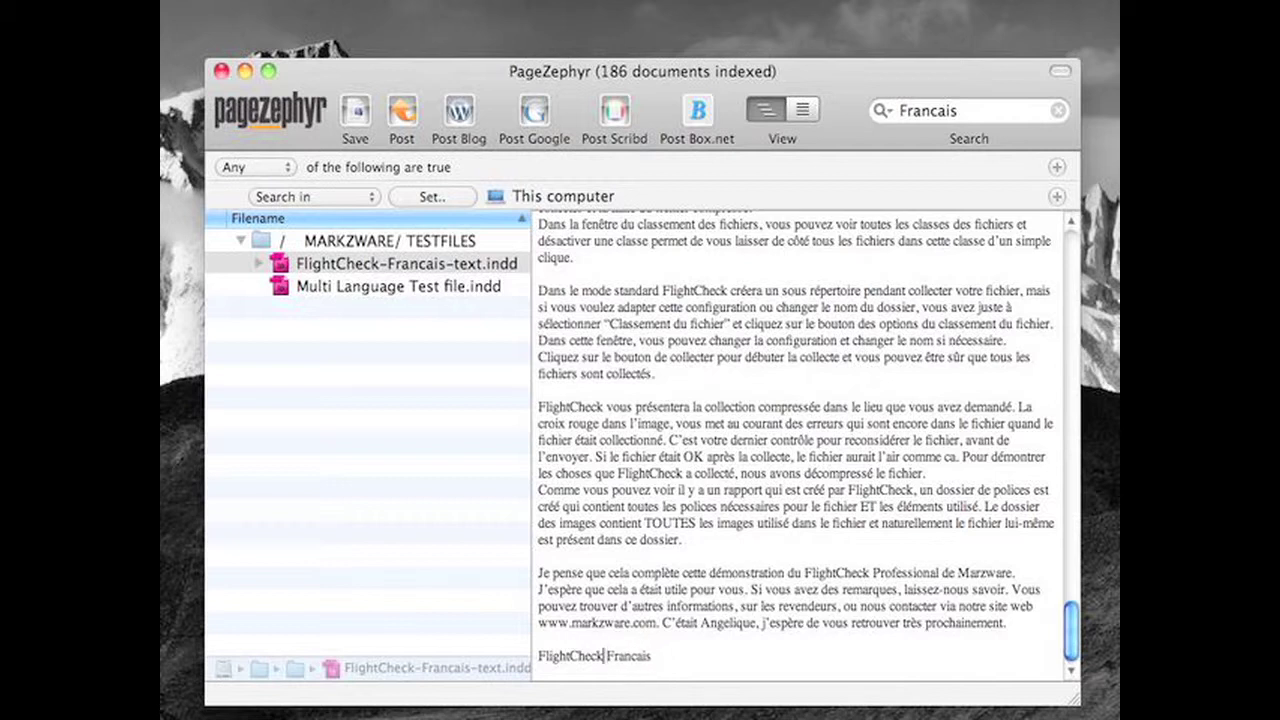
Enlarge the 'FlightCheck Francais' line and colour it pink.
left_click_drag(678, 662, 492, 662)
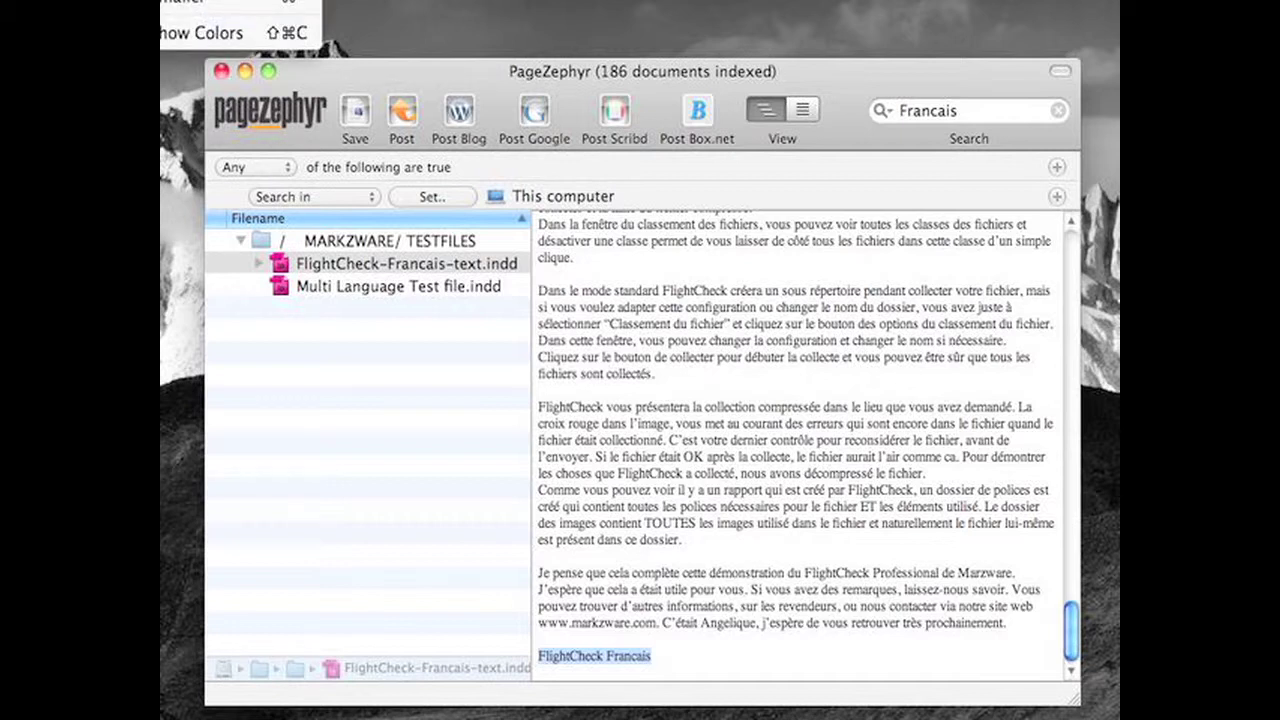
key("super+plus")
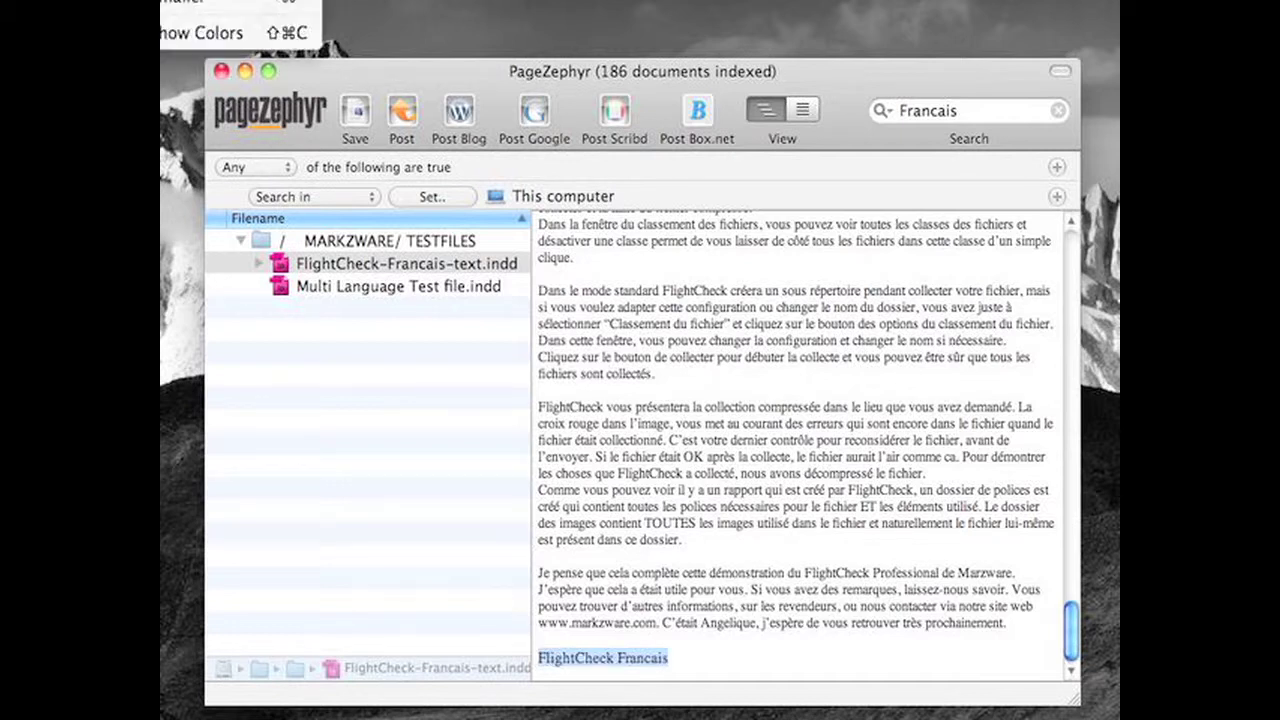
left_click(205, 32)
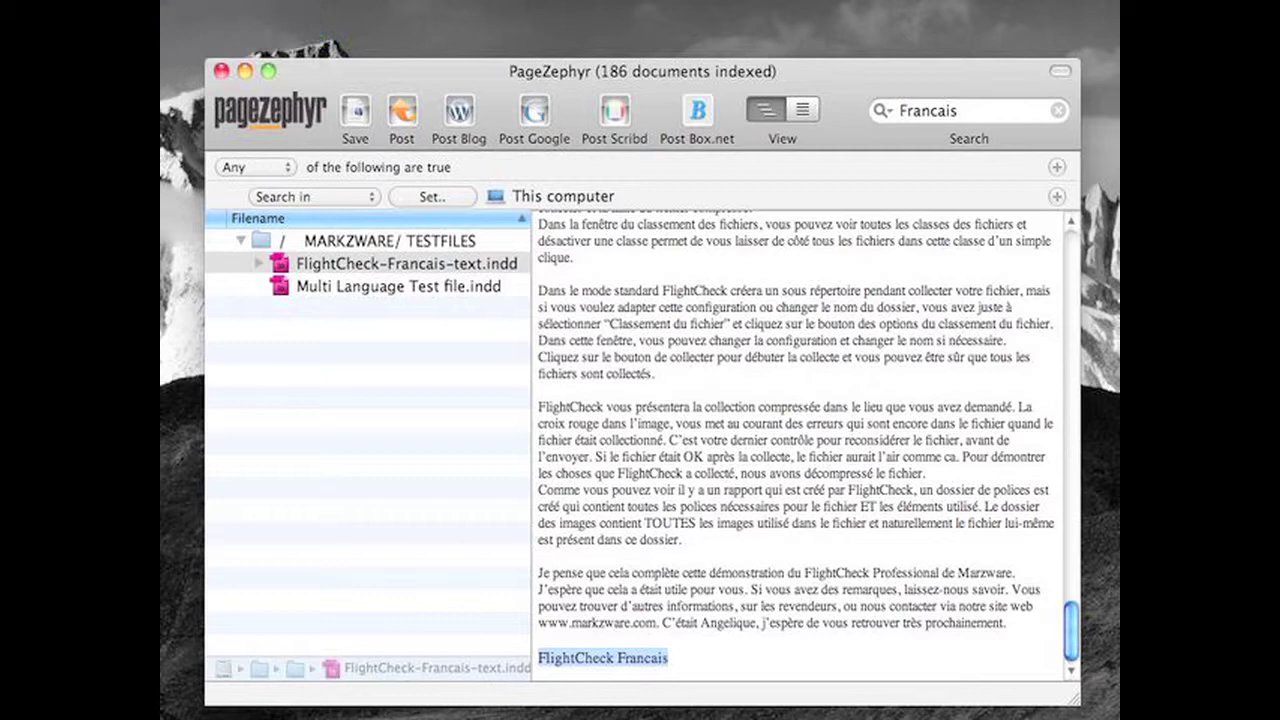
left_click_drag(913, 305, 840, 197)
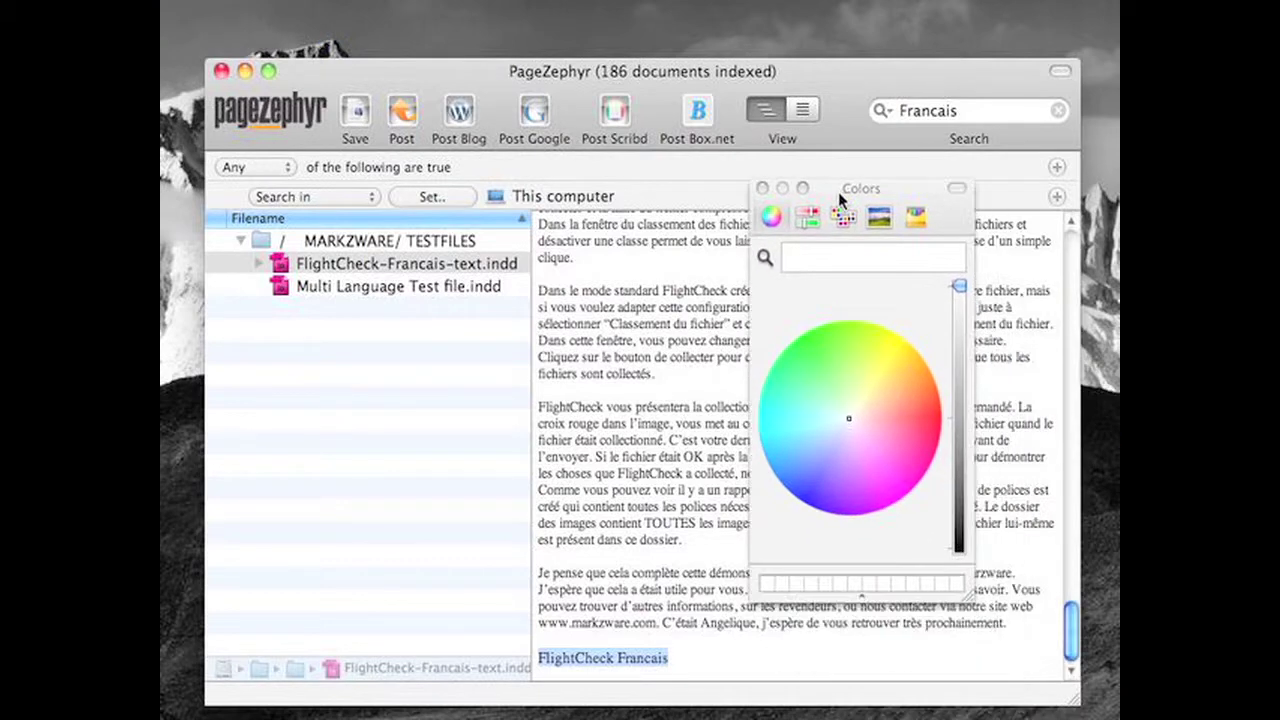
left_click(908, 405)
left_click(762, 188)
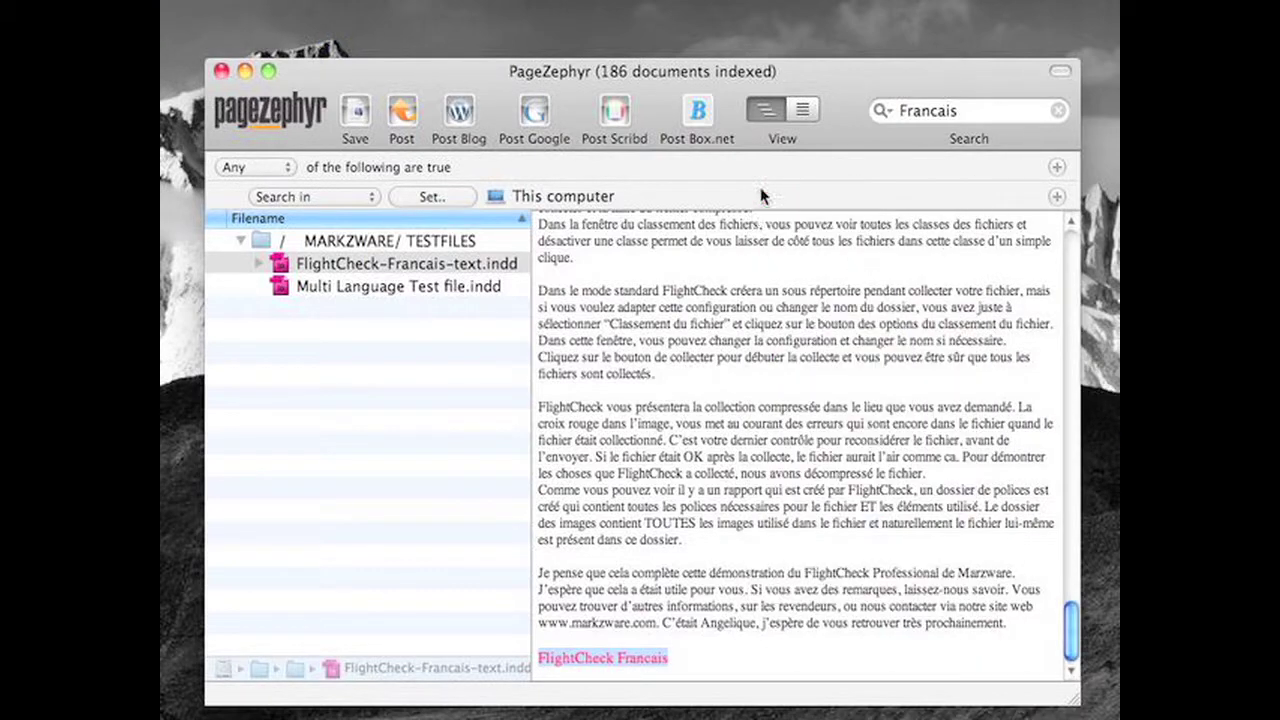
left_click(665, 564)
left_click_drag(1072, 640, 1068, 255)
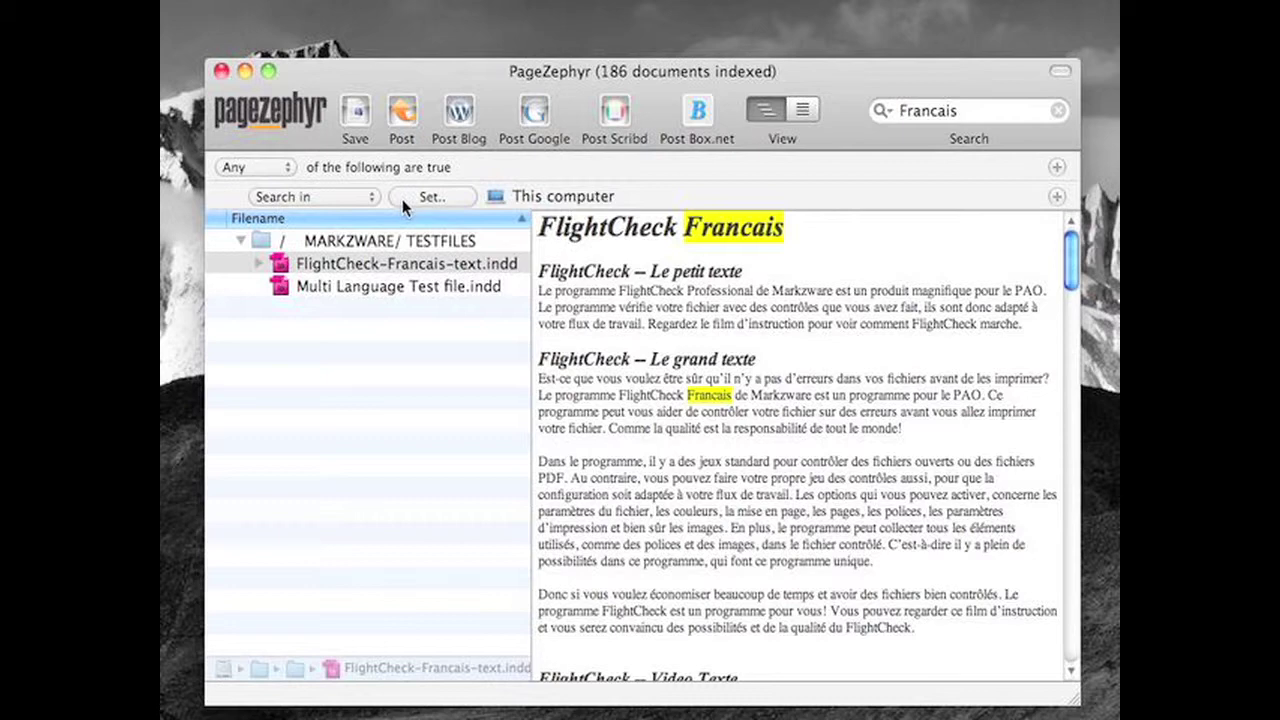
Start a WordPress blog export using the FlightCheck Legacy Content preset.
left_click(460, 115)
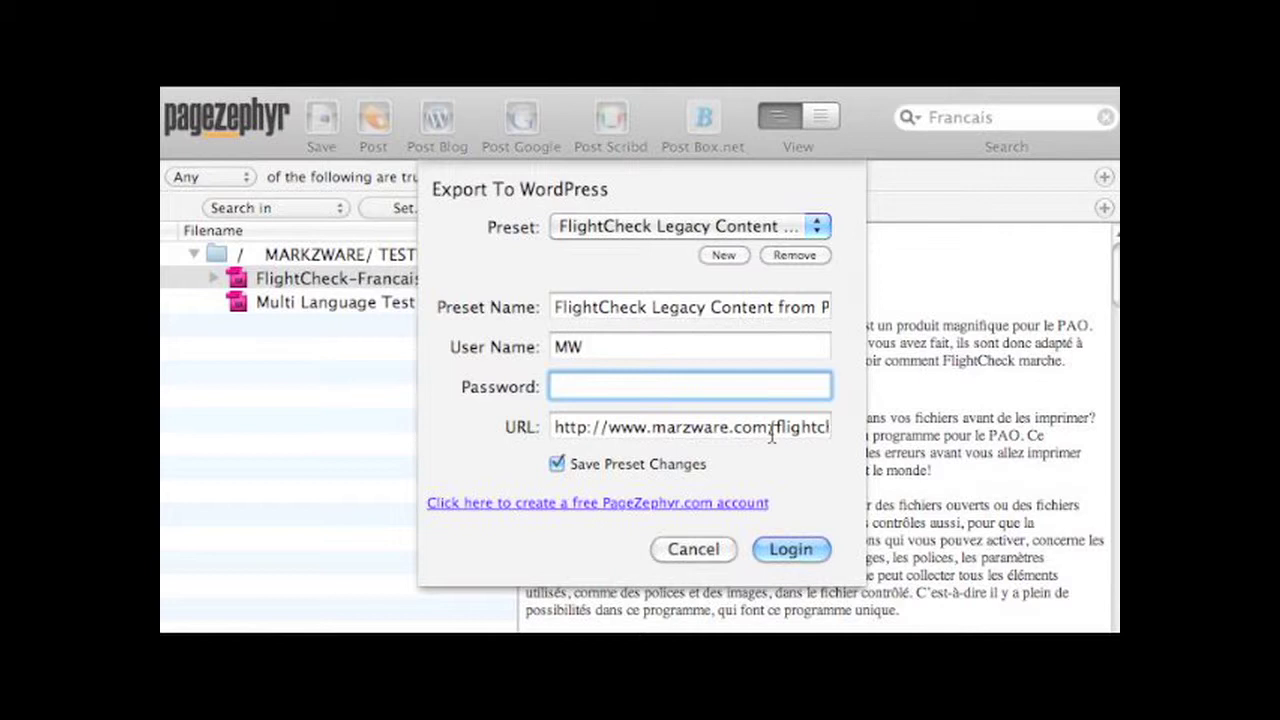
left_click(700, 230)
left_click(687, 248)
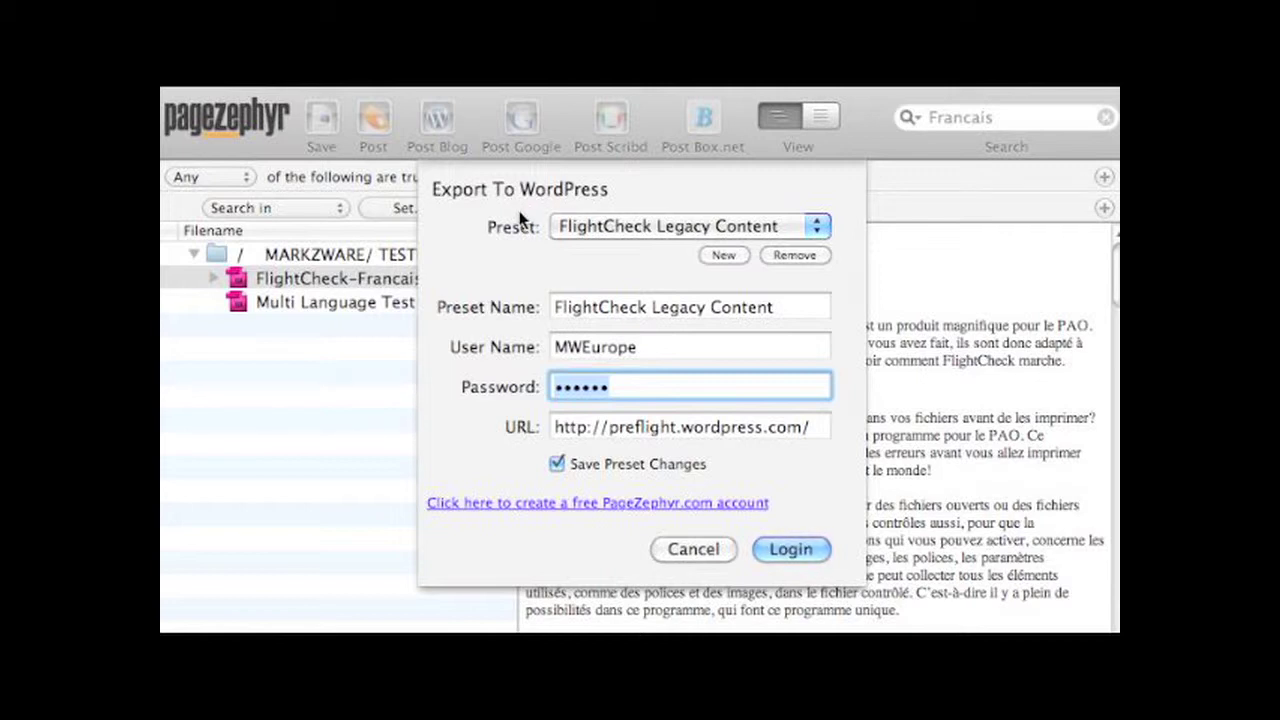
Export post 'FlightCheck Francais' under Markzware and Preflight categories, accepting the copyright policy.
left_click(792, 549)
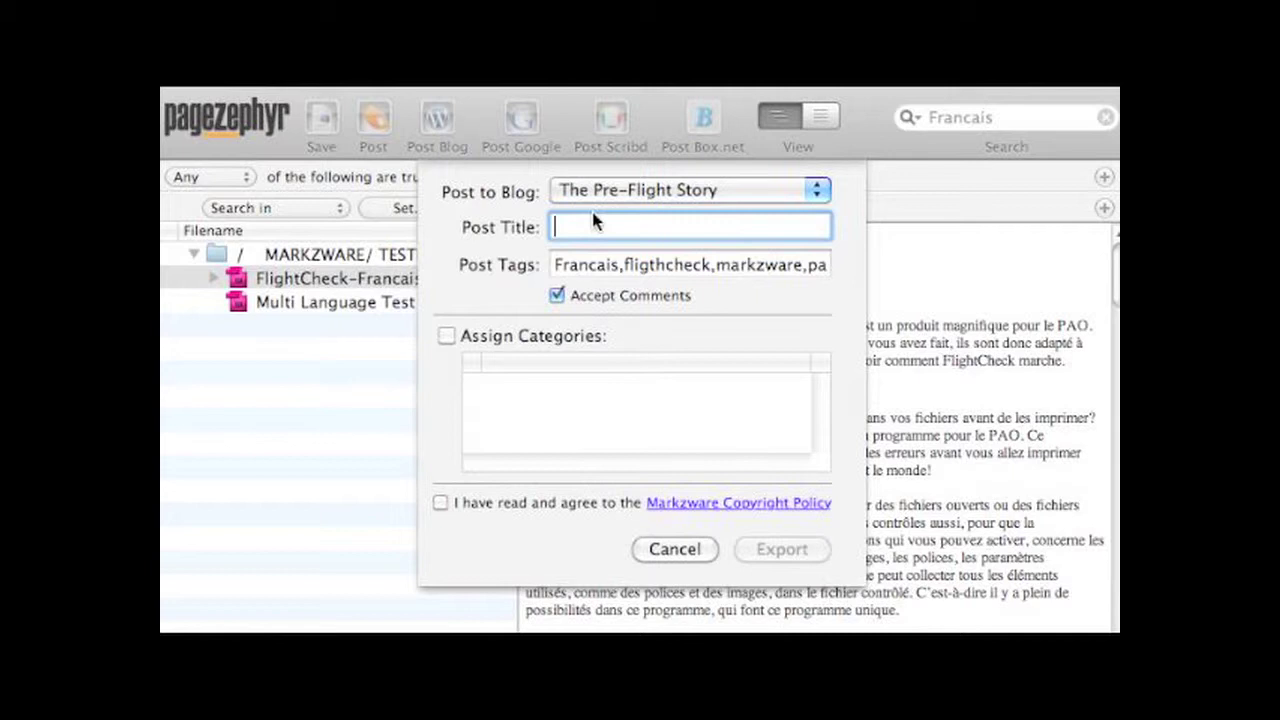
type("FlightCheck F")
type("ra")
type("ncais")
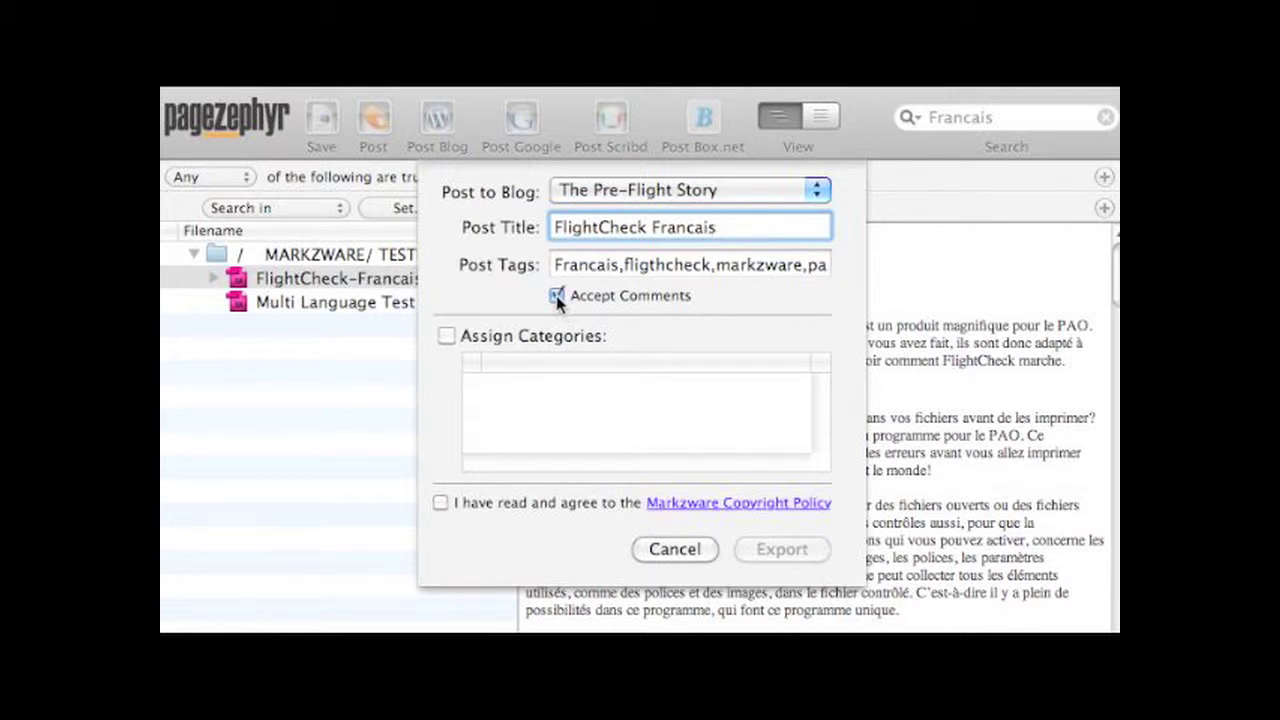
left_click(446, 336)
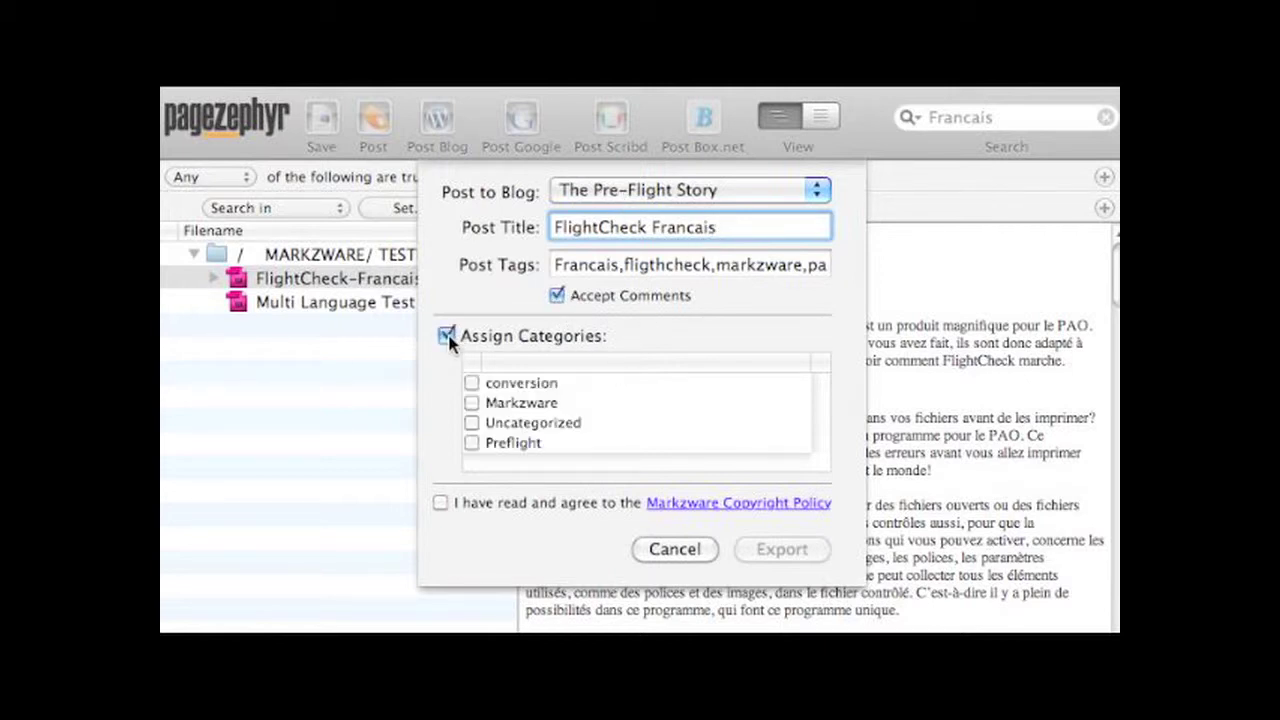
left_click(471, 402)
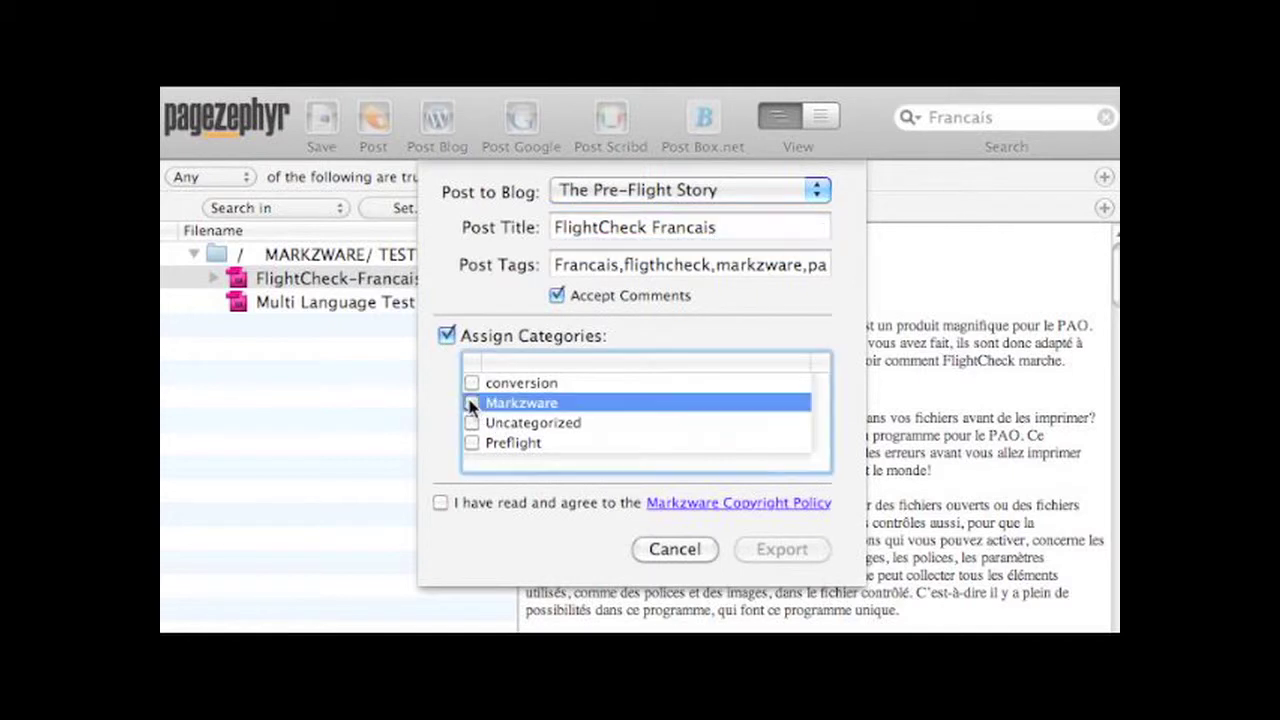
left_click(472, 442)
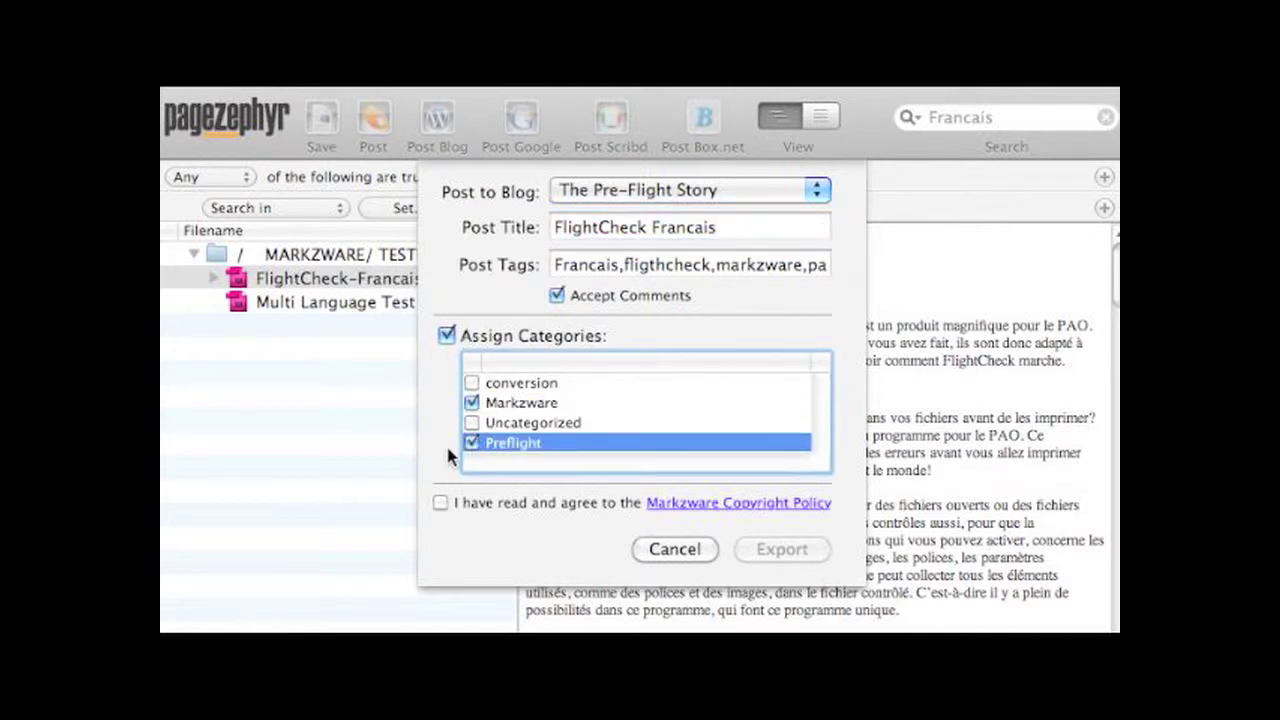
left_click(440, 503)
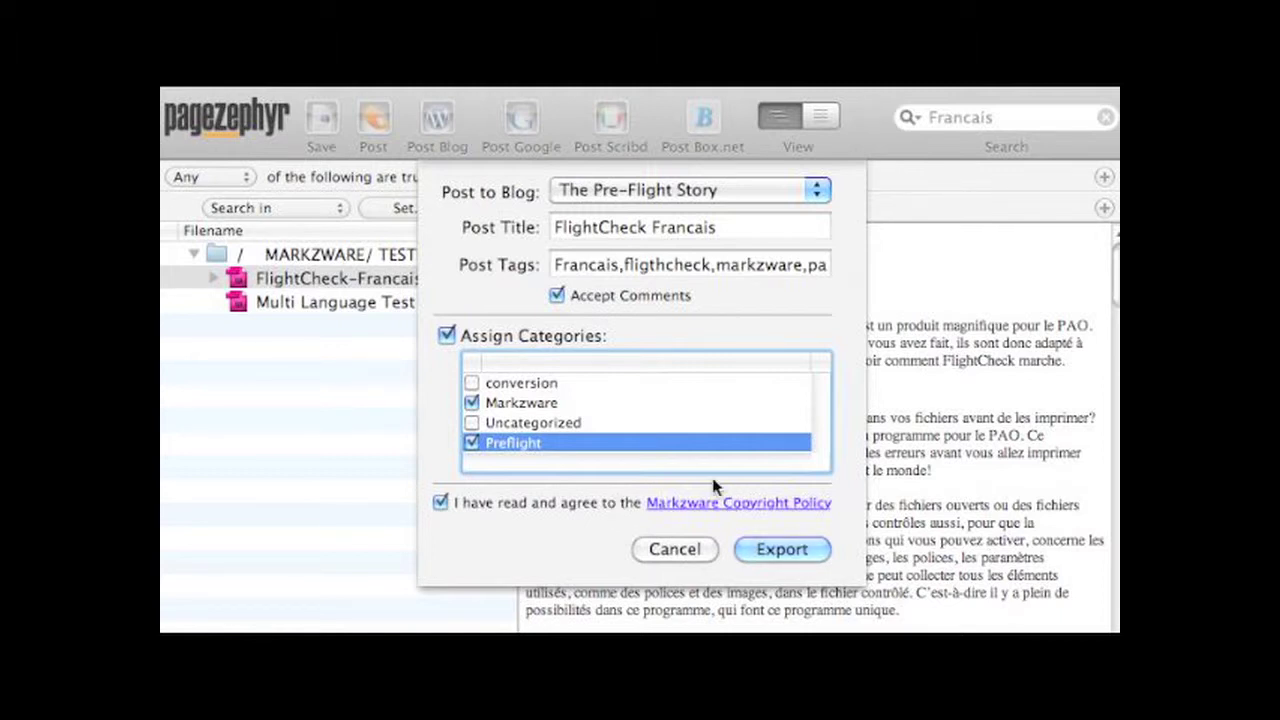
left_click(772, 544)
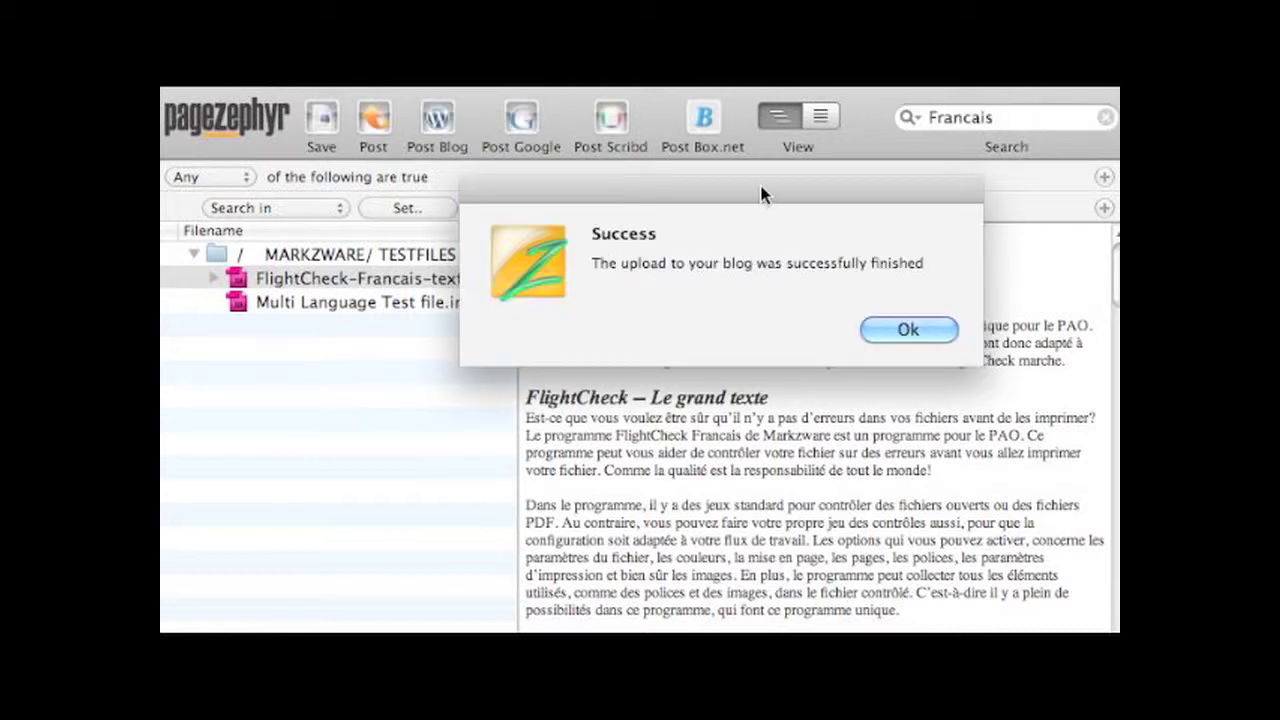
Move the upload Success message to the centre and dismiss it with Ok.
left_click_drag(763, 194, 651, 285)
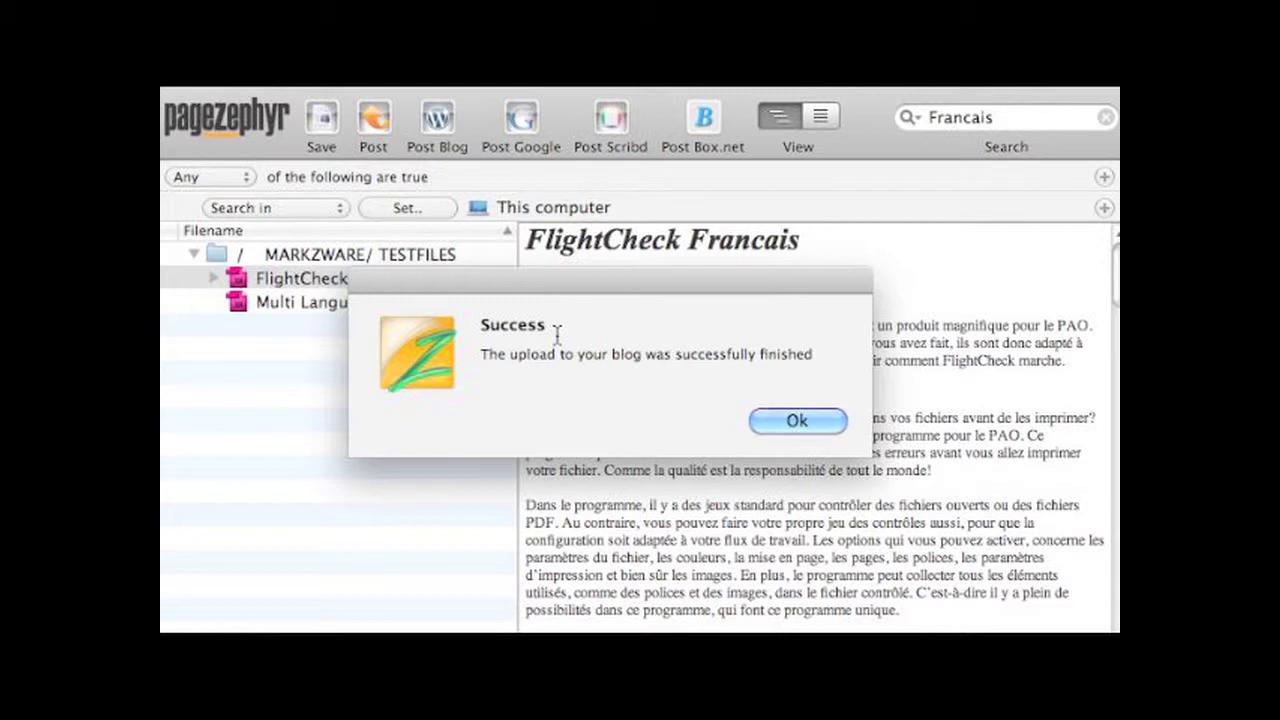
left_click(785, 412)
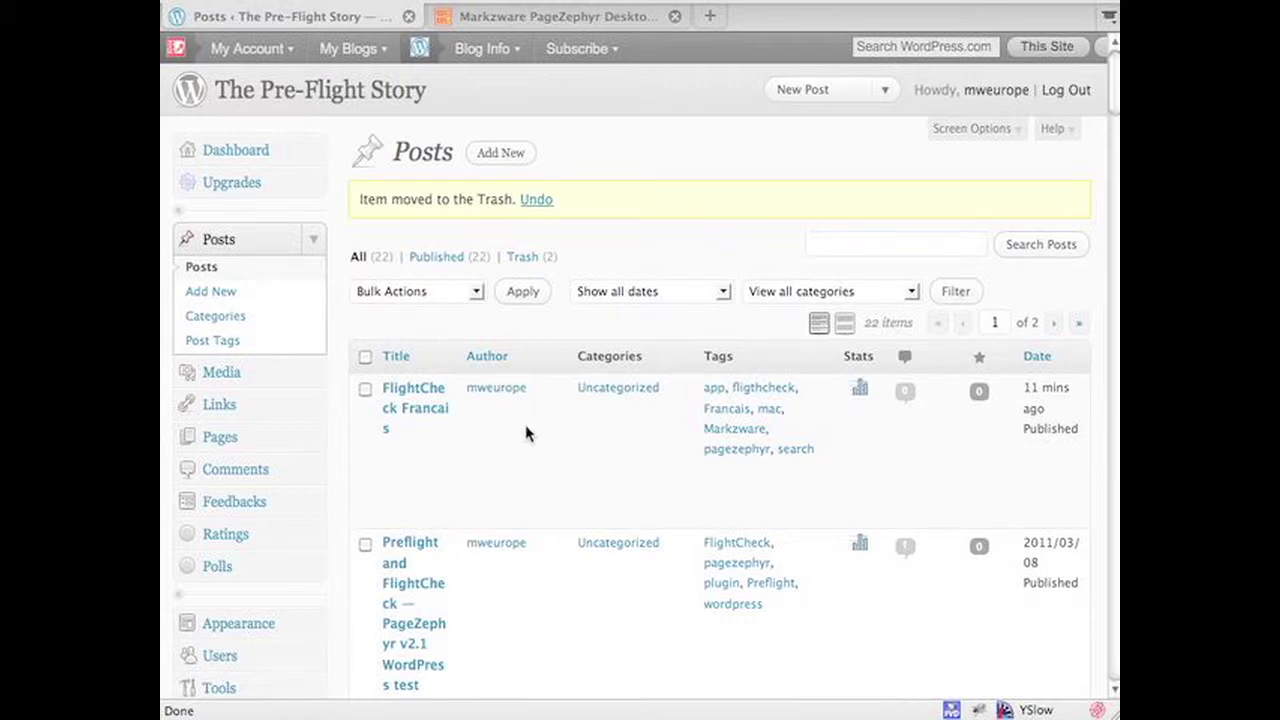
mouse_move(600, 440)
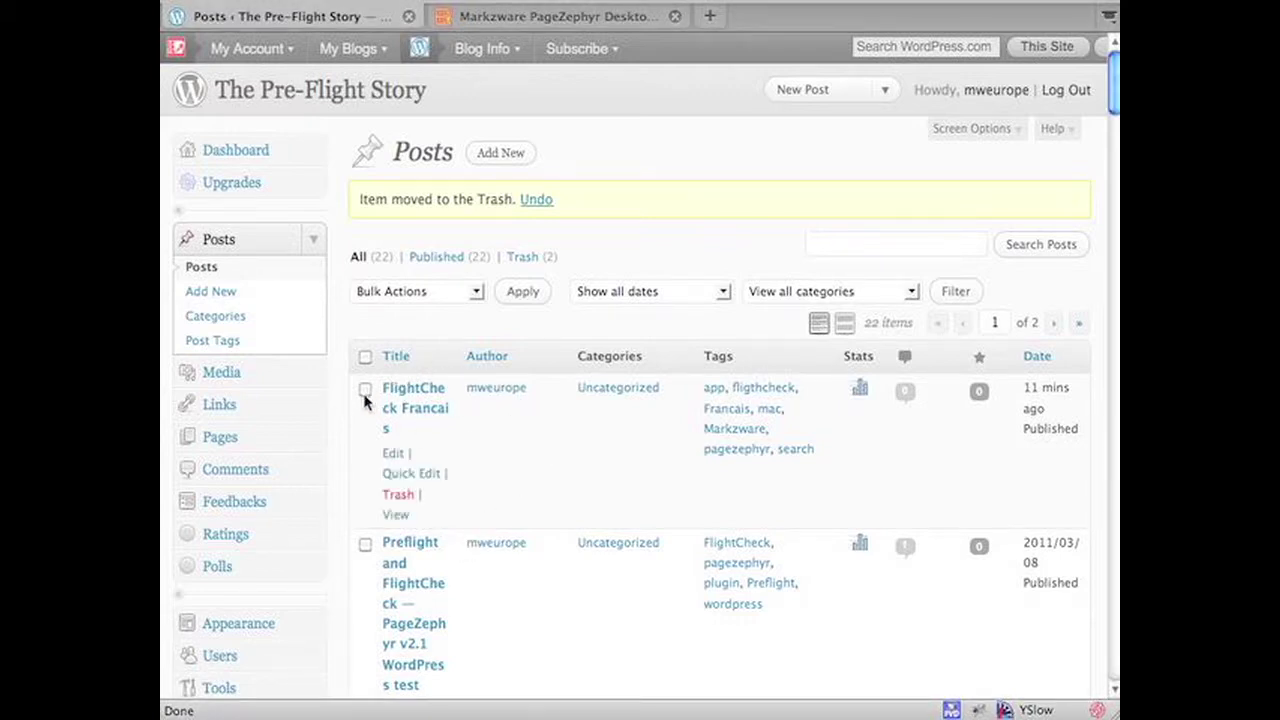
Open FlightCheck Francais for editing from the WordPress Posts list.
left_click(391, 458)
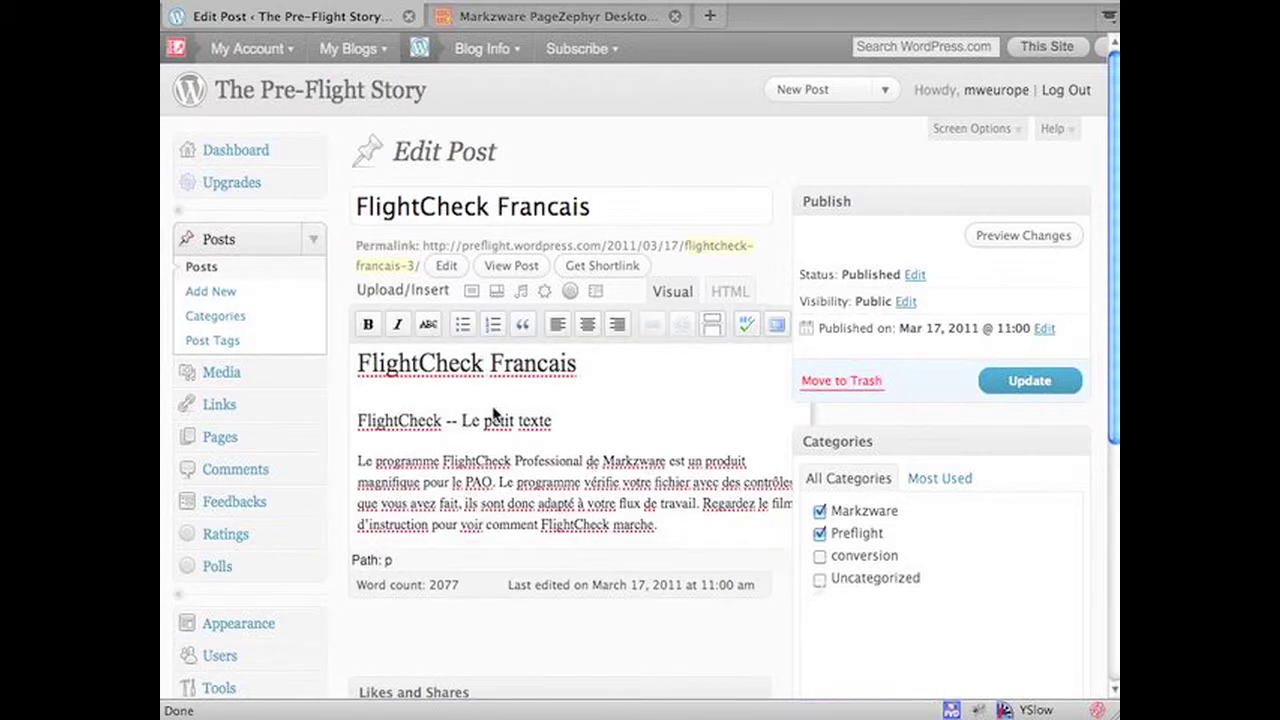
View the live Pre-Flight Story blog zoomed in and read through the FlightCheck Francais post.
left_click(296, 100)
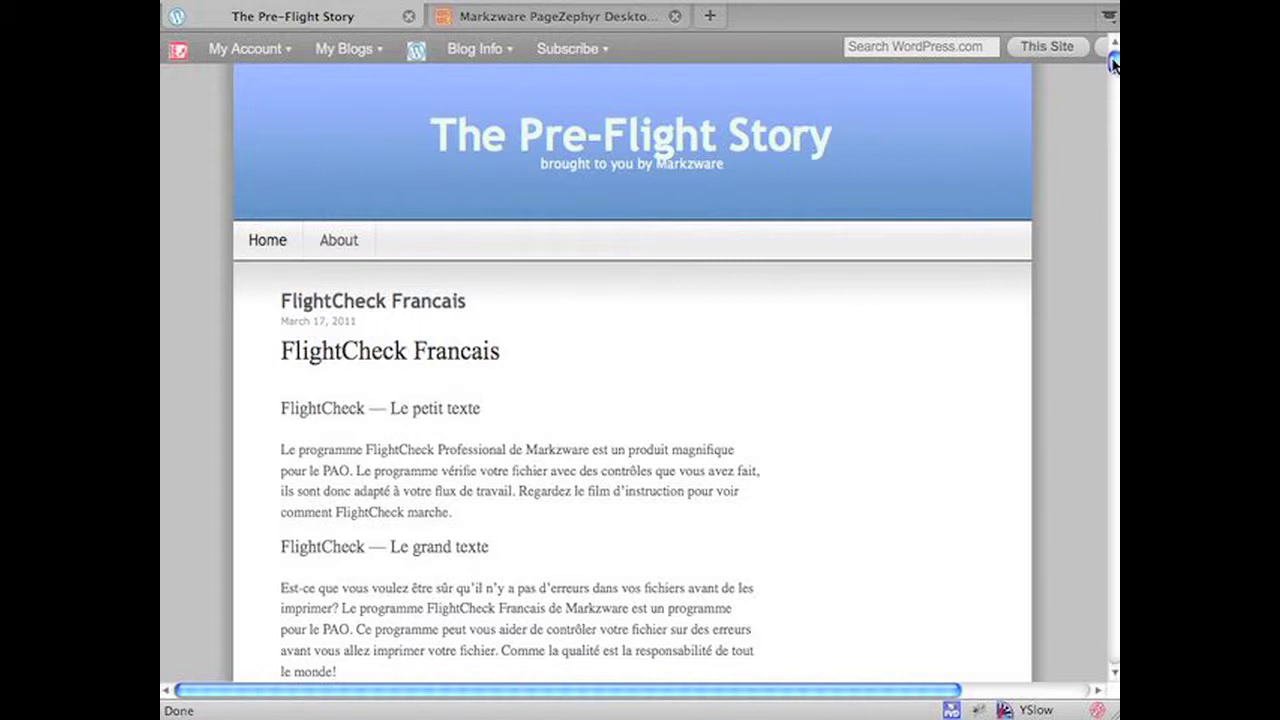
mouse_move(1113, 62)
left_mouse_down()
mouse_move(1103, 209)
mouse_move(1104, 192)
left_mouse_up()
key("super+plus")
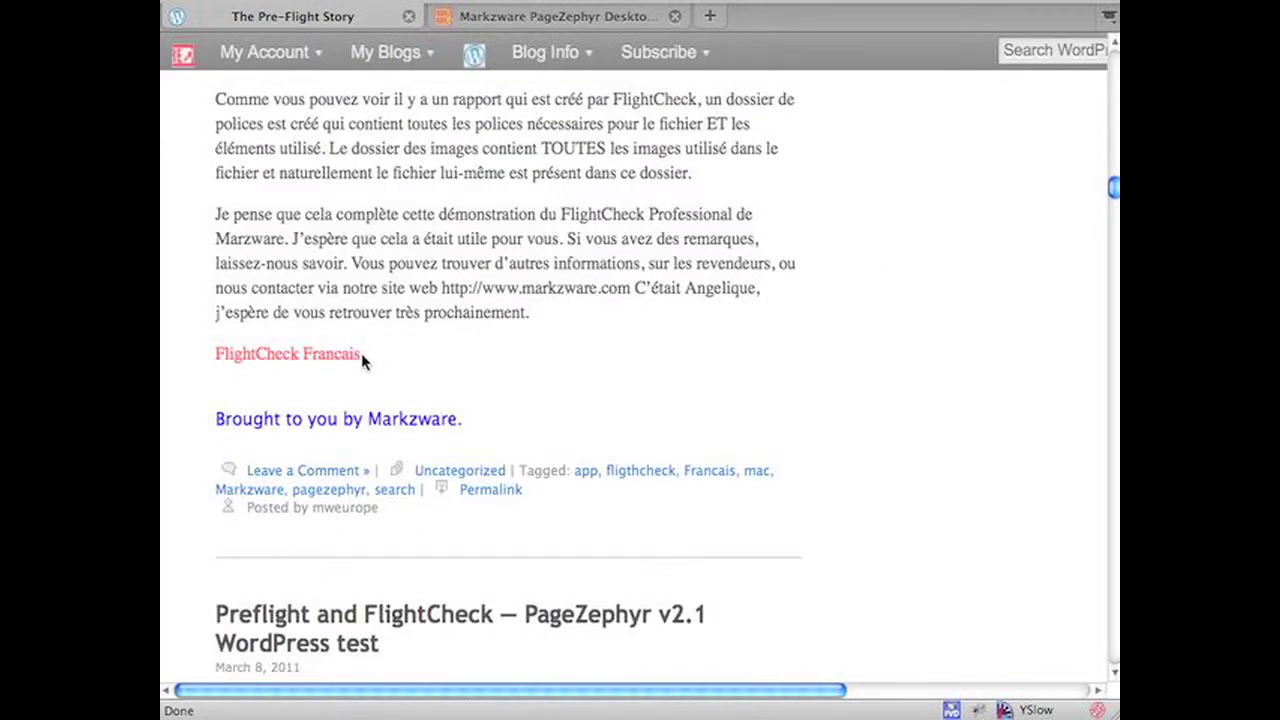
left_click_drag(362, 356, 214, 359)
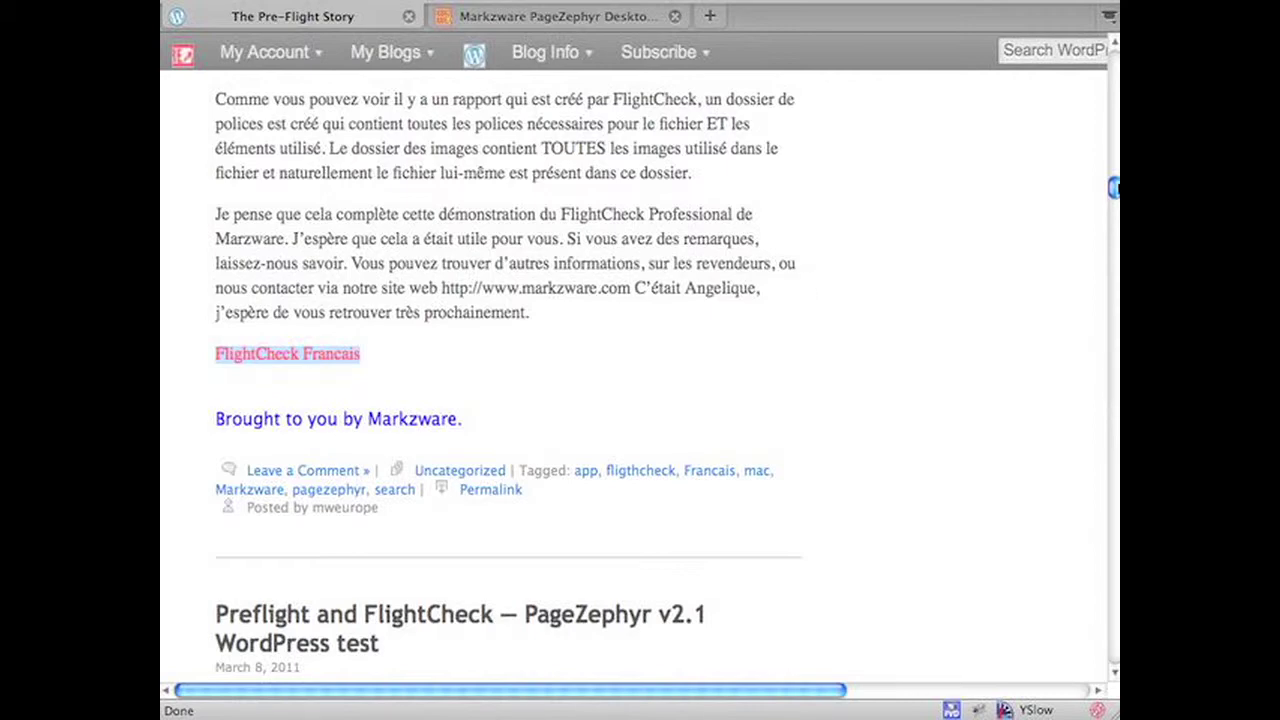
key("Home")
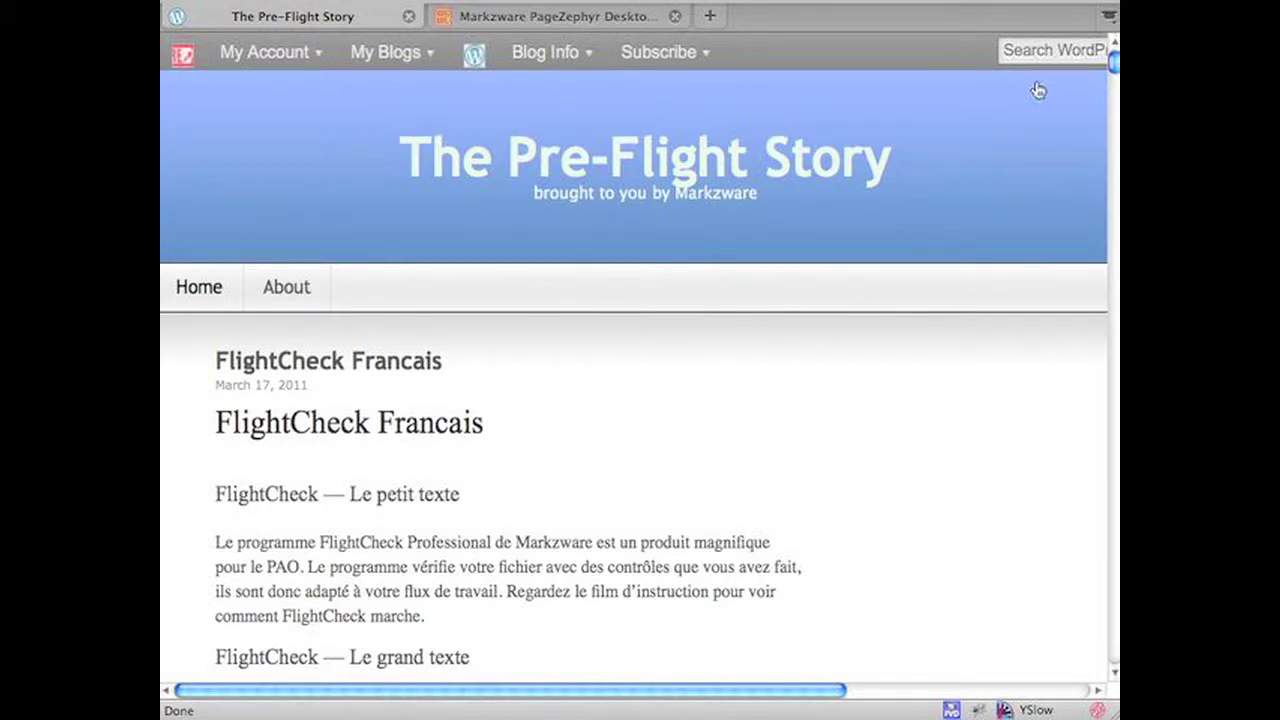
left_click_drag(1113, 62, 1113, 68)
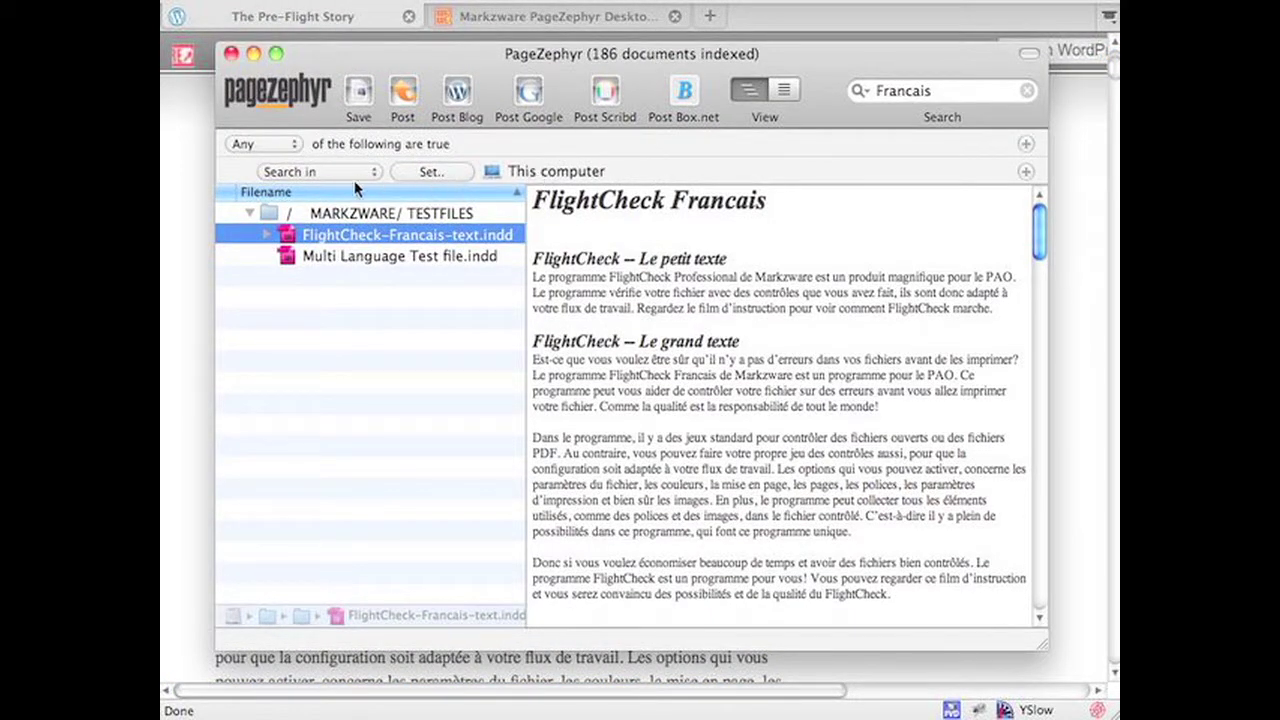
Clear the Francais search and preview FlightCheck_Ad_Lost-Art.qxp from the full file list.
left_click(904, 91)
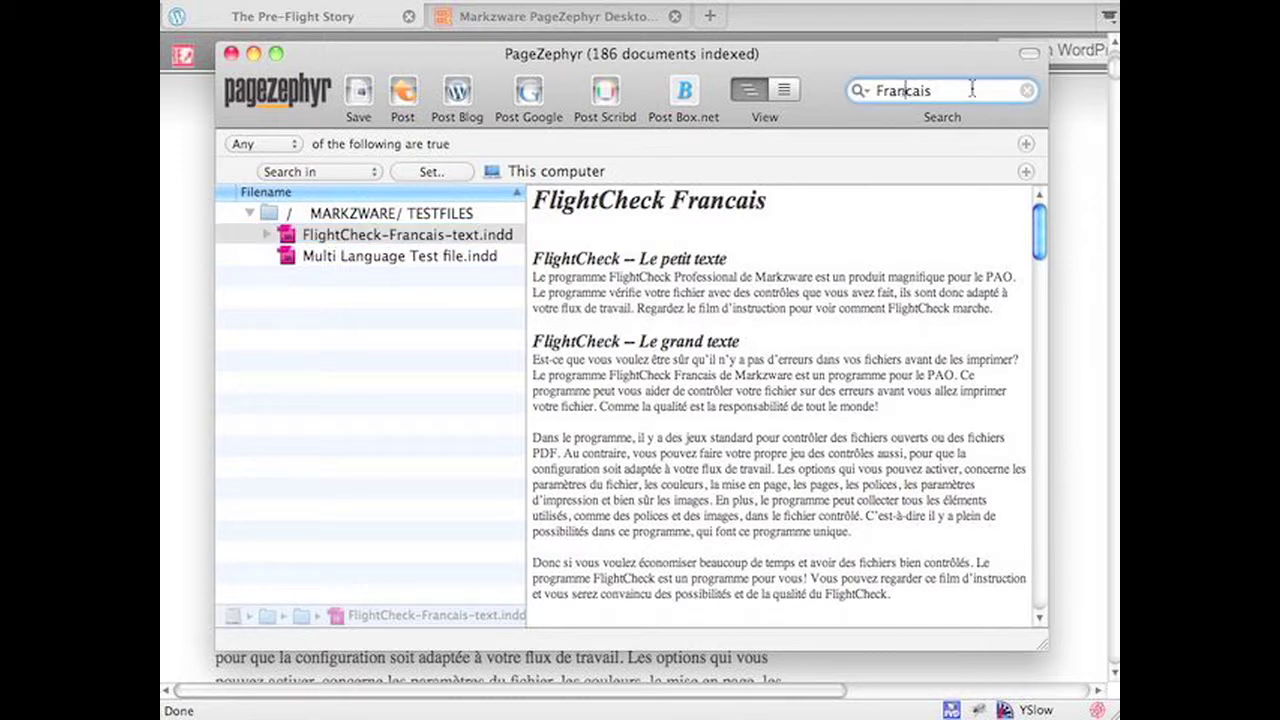
left_click_drag(971, 90, 816, 88)
key("BackSpace")
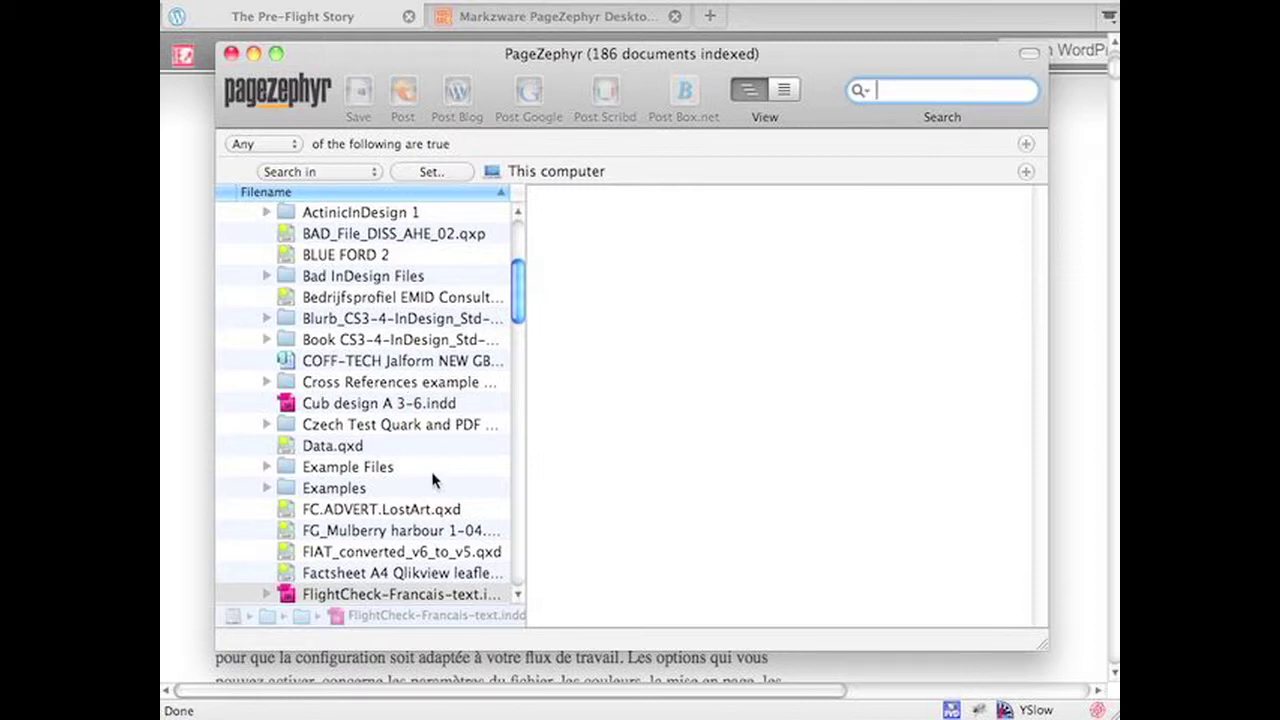
scroll(440, 465, "down", 5)
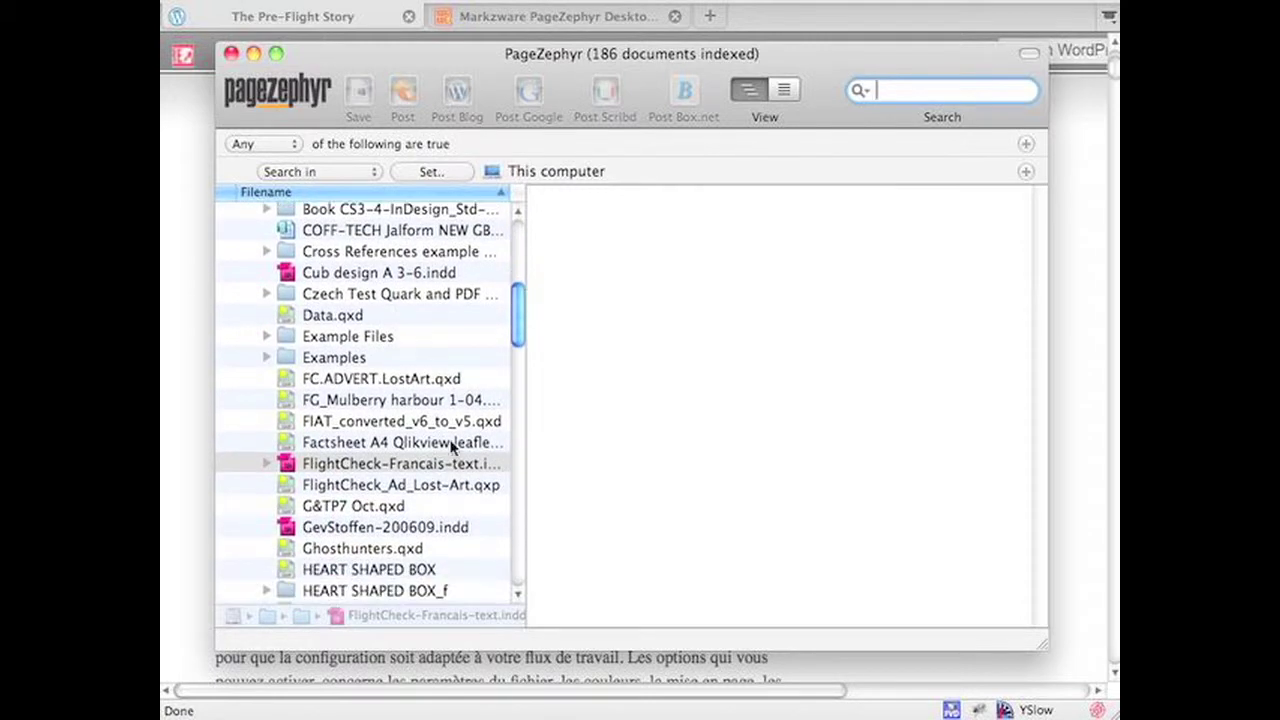
left_click(340, 487)
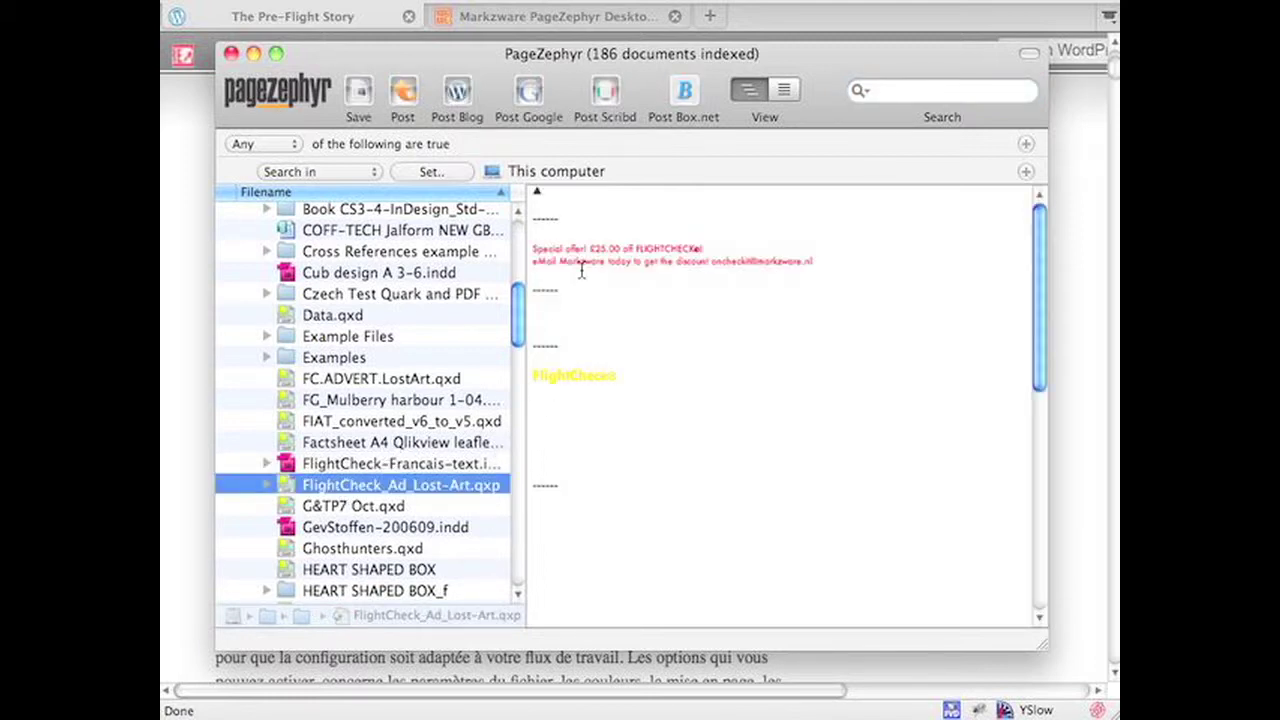
scroll(1035, 277, "down", 10)
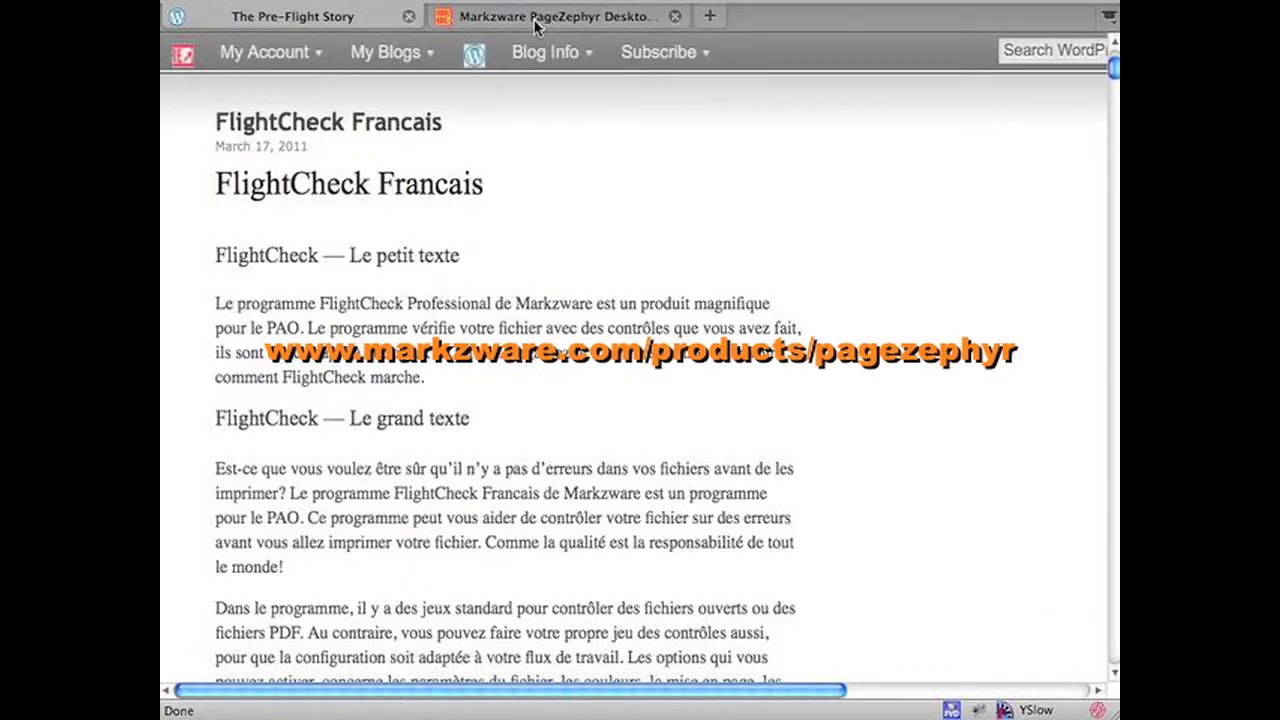
Switch to the Markzware PageZephyr (Desktop Search) tab and browse its product page.
left_click(535, 20)
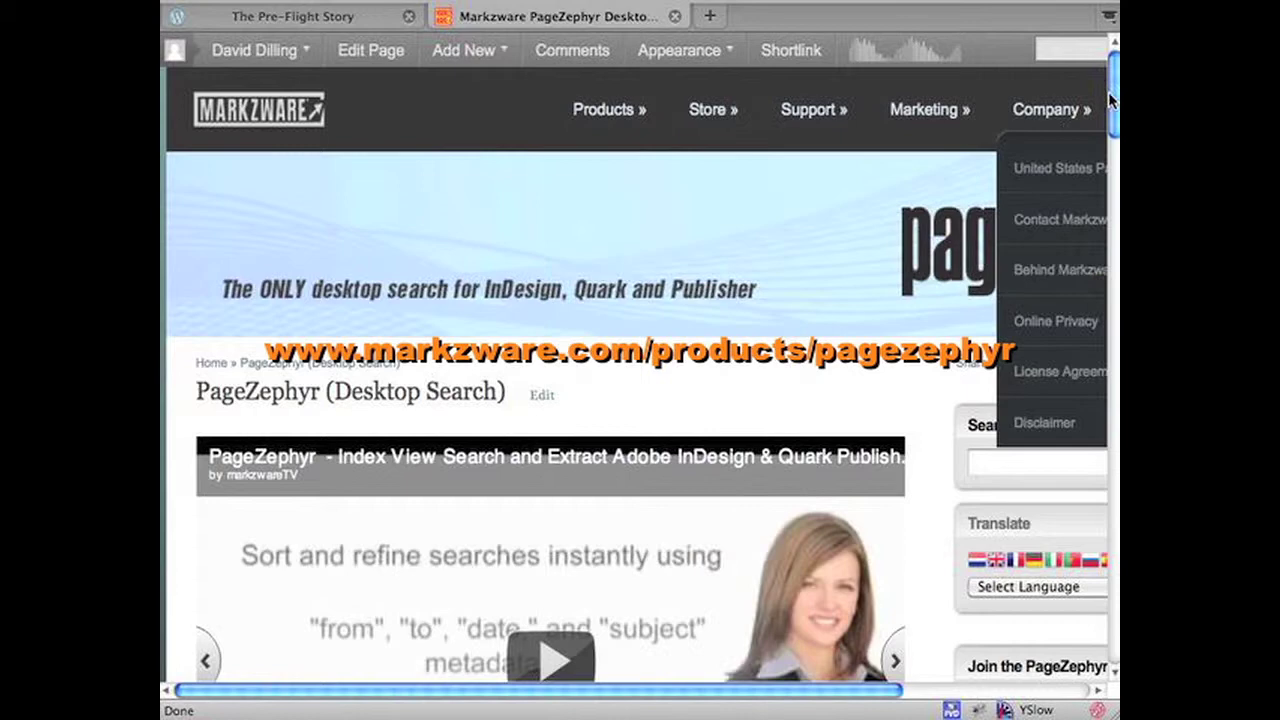
left_click_drag(1112, 114, 1112, 183)
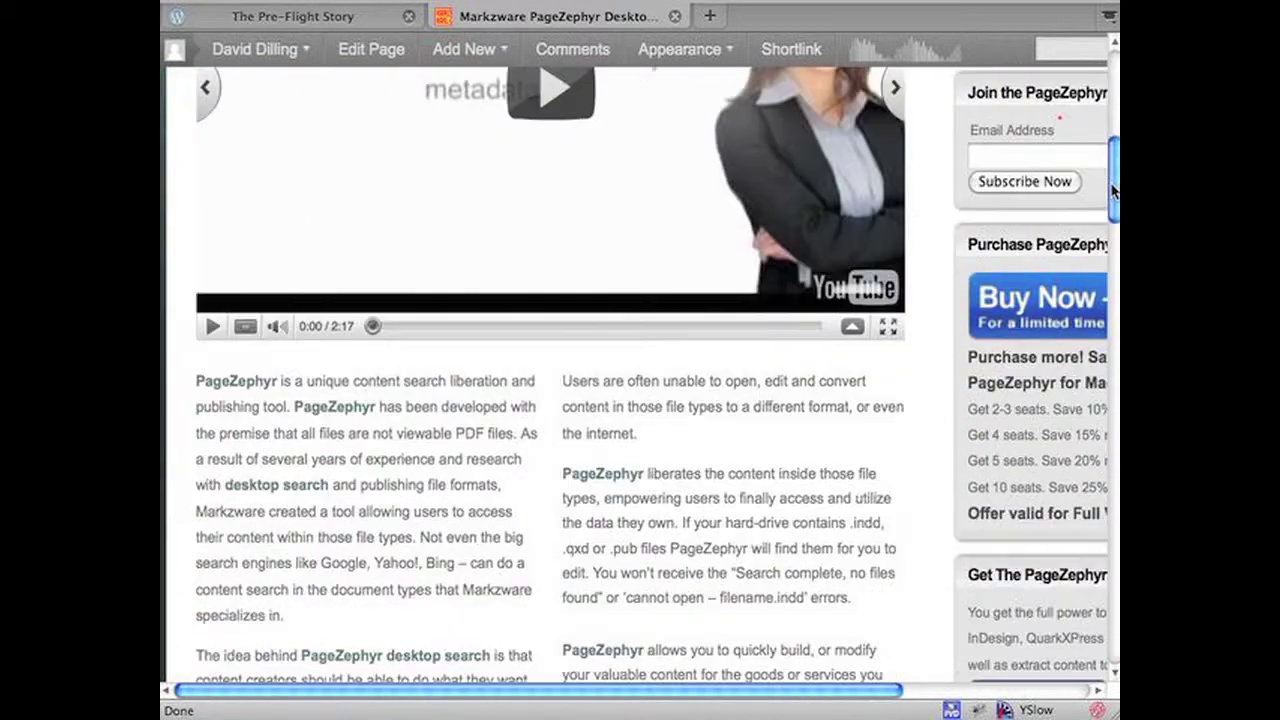
scroll(843, 685, "down", 5)
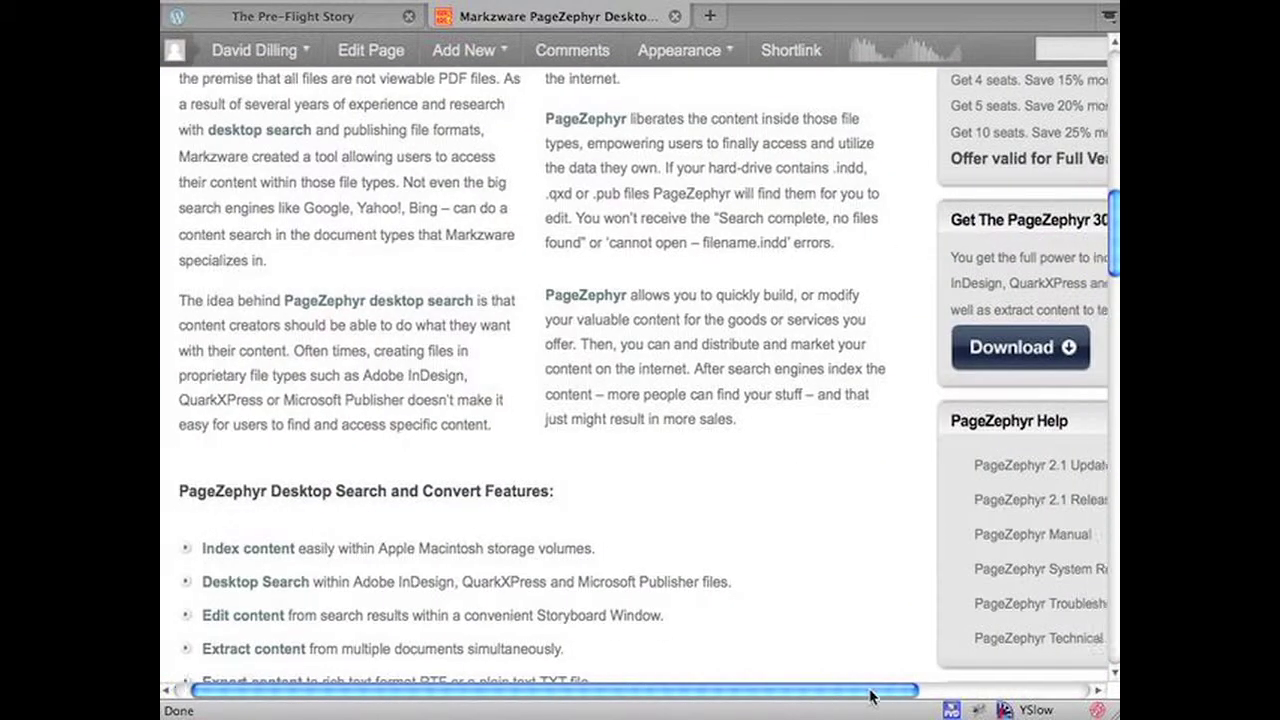
scroll(843, 685, "right", 4)
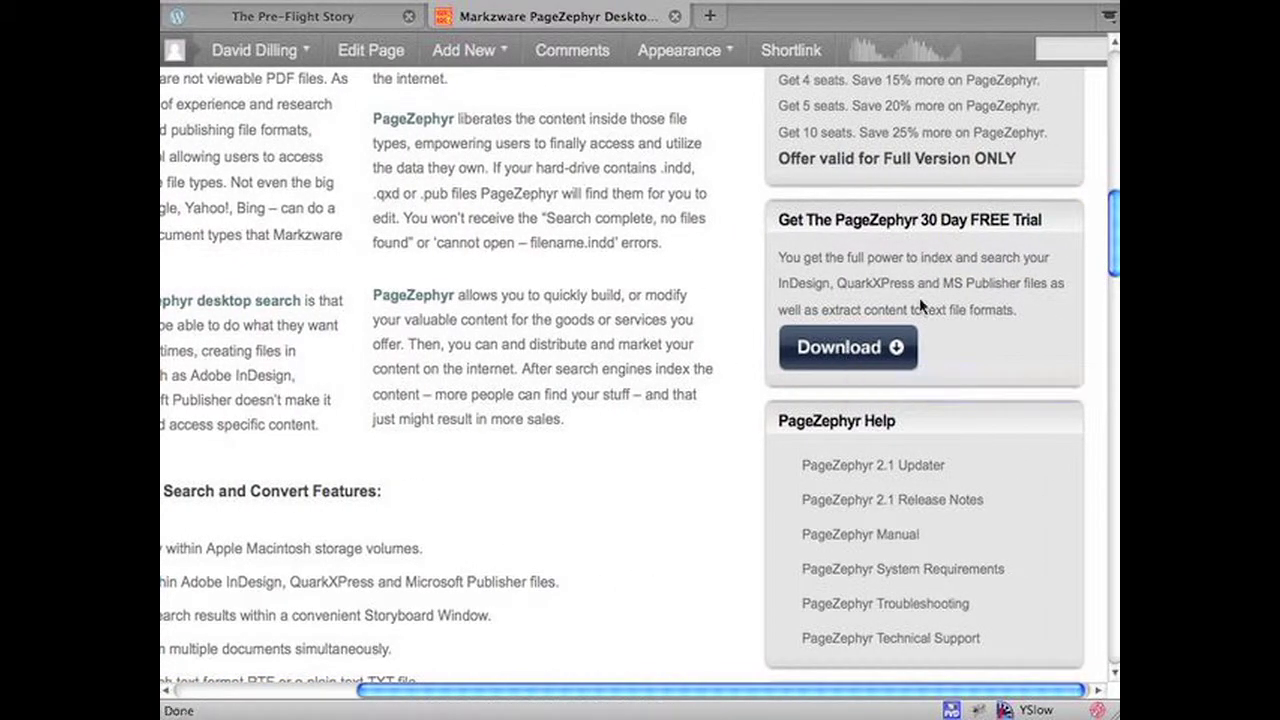
left_click_drag(1112, 245, 1112, 100)
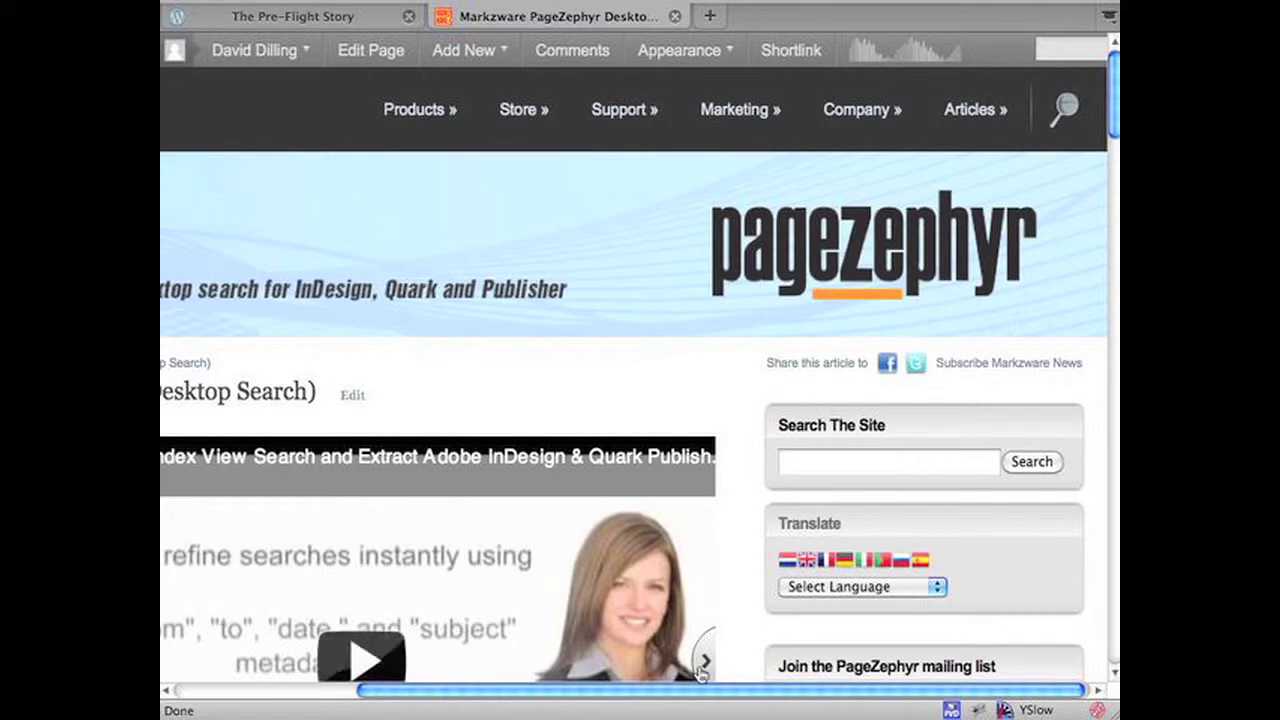
scroll(430, 688, "down", 1)
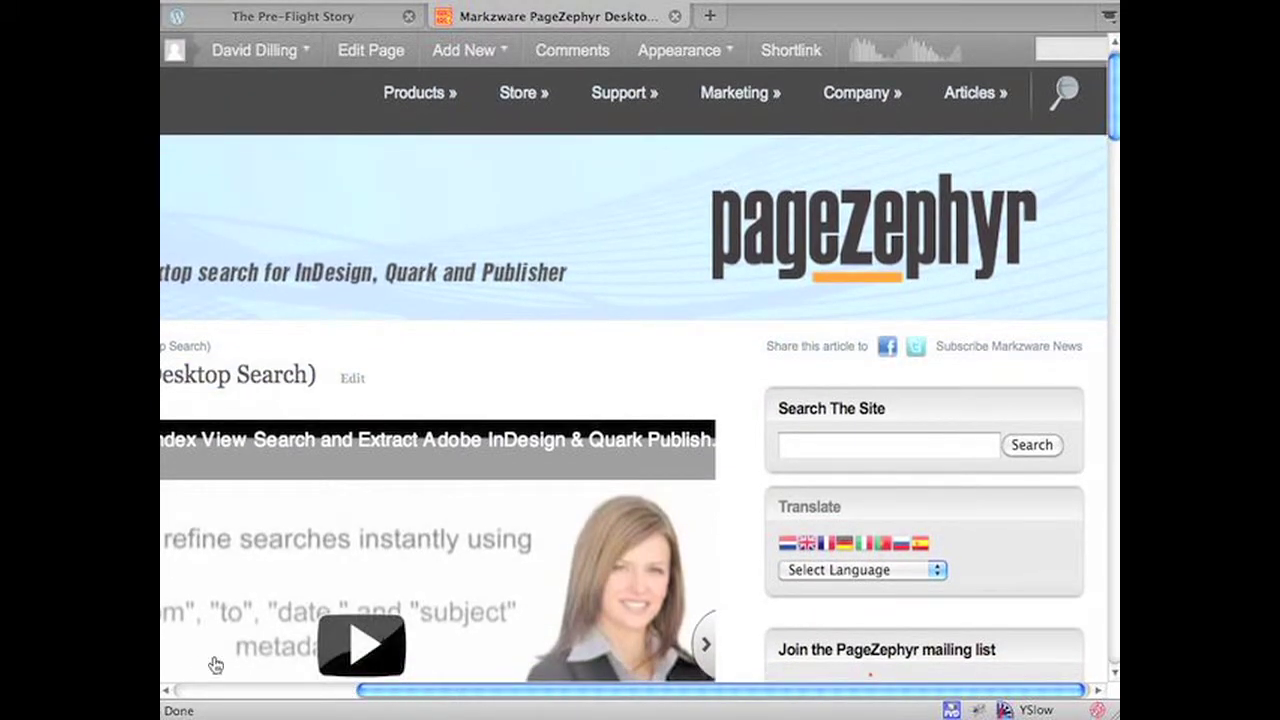
left_click(177, 690)
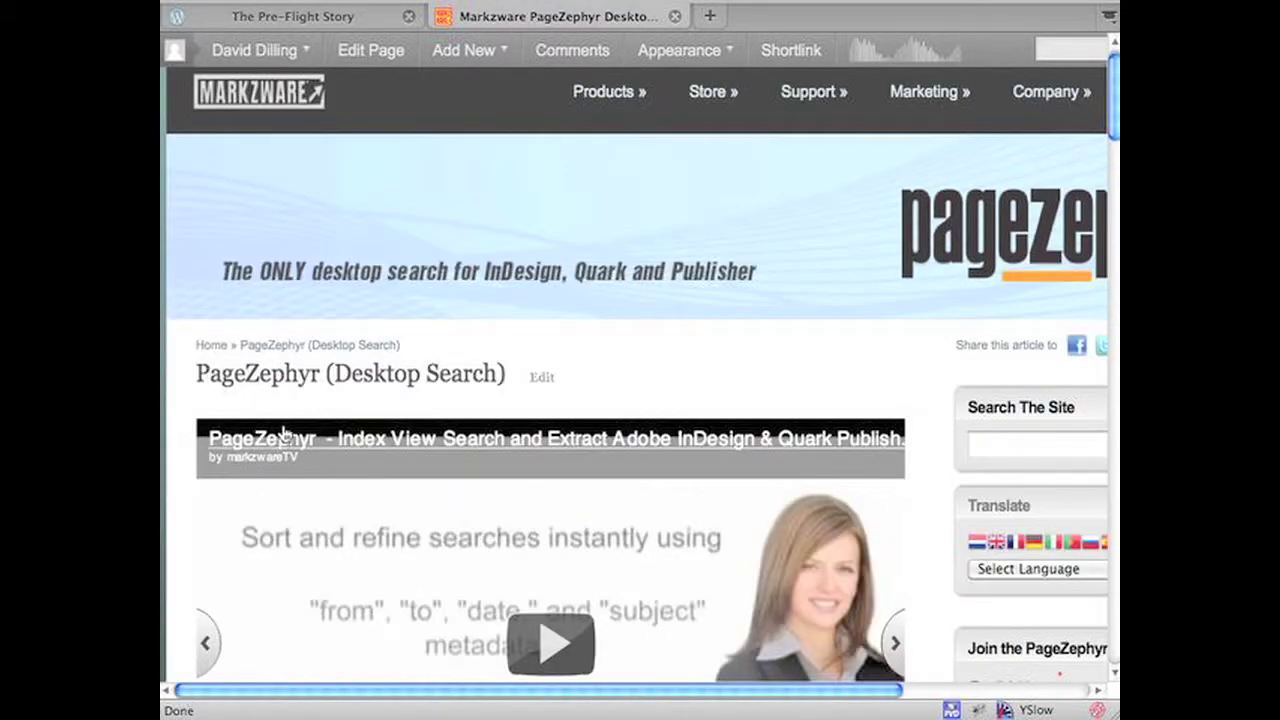